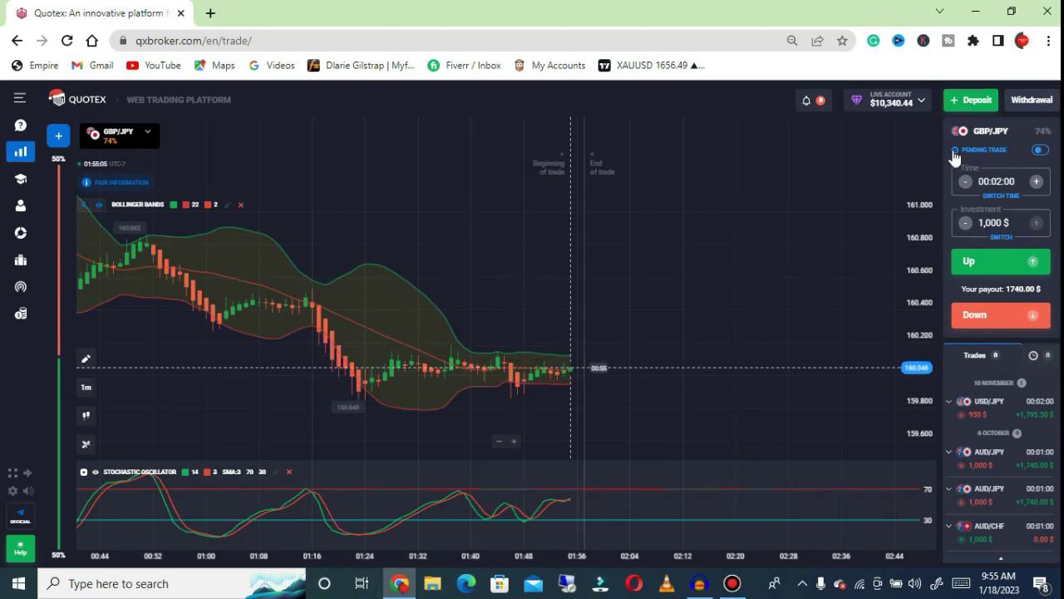
Step: On the withdrawal page, replace the default amount with 5000 USD
{"action": "left_click", "coordinate": [1032, 101]}
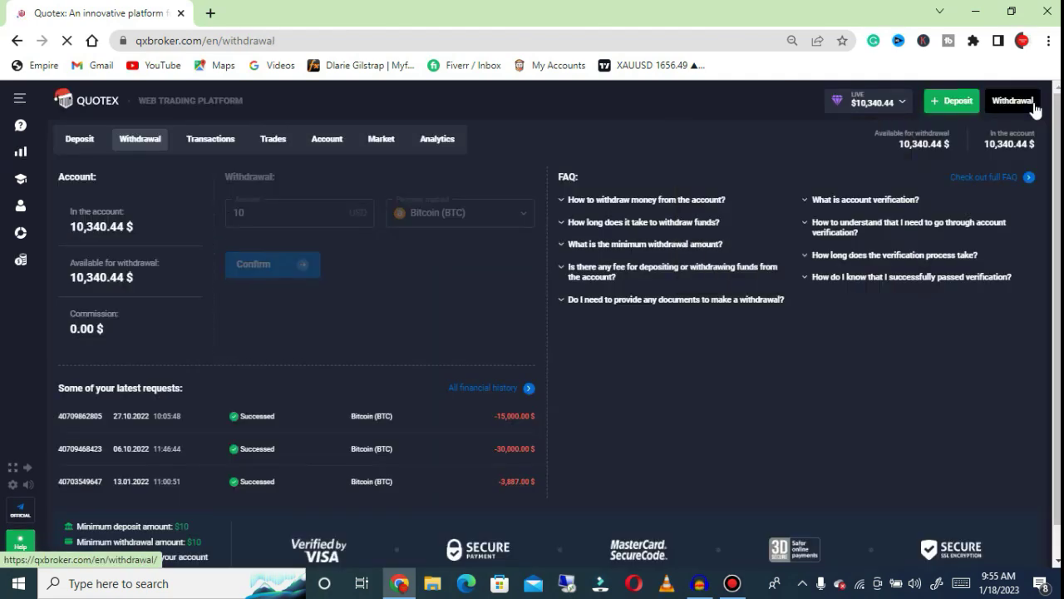
{"action": "left_click", "coordinate": [301, 212]}
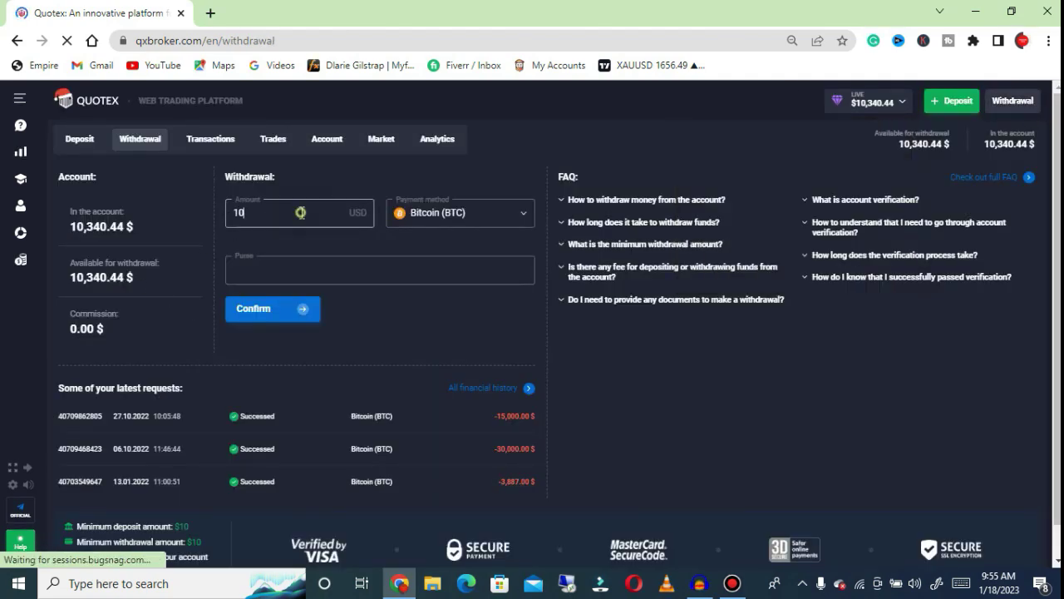
{"action": "key", "text": "BackSpace"}
{"action": "key", "text": "BackSpace"}
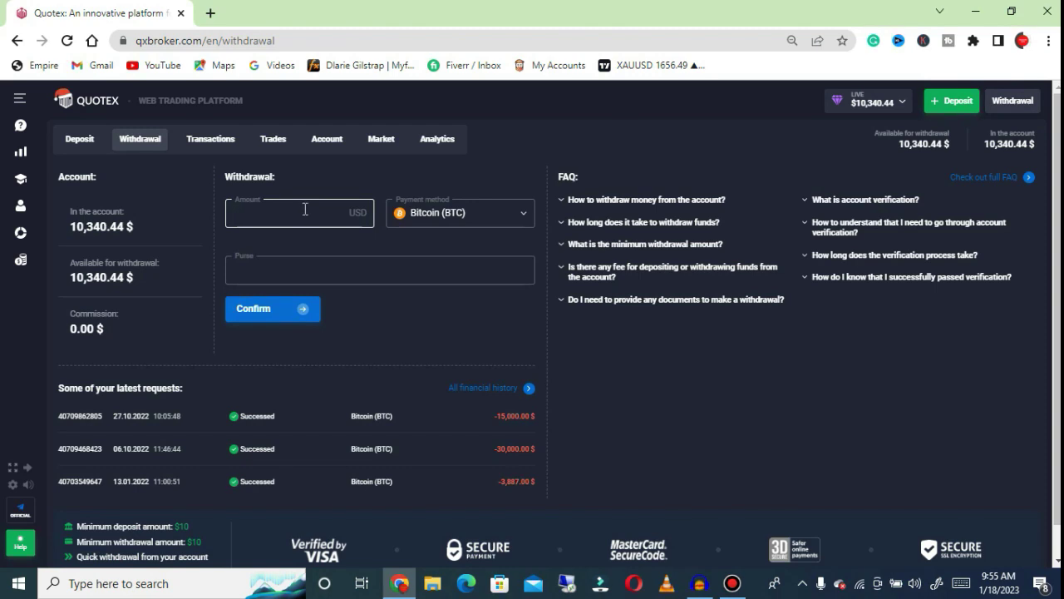
{"action": "type", "text": "5000"}
Step: Fill in the saved Bitcoin wallet address and submit the withdrawal request
{"action": "left_click", "coordinate": [365, 279]}
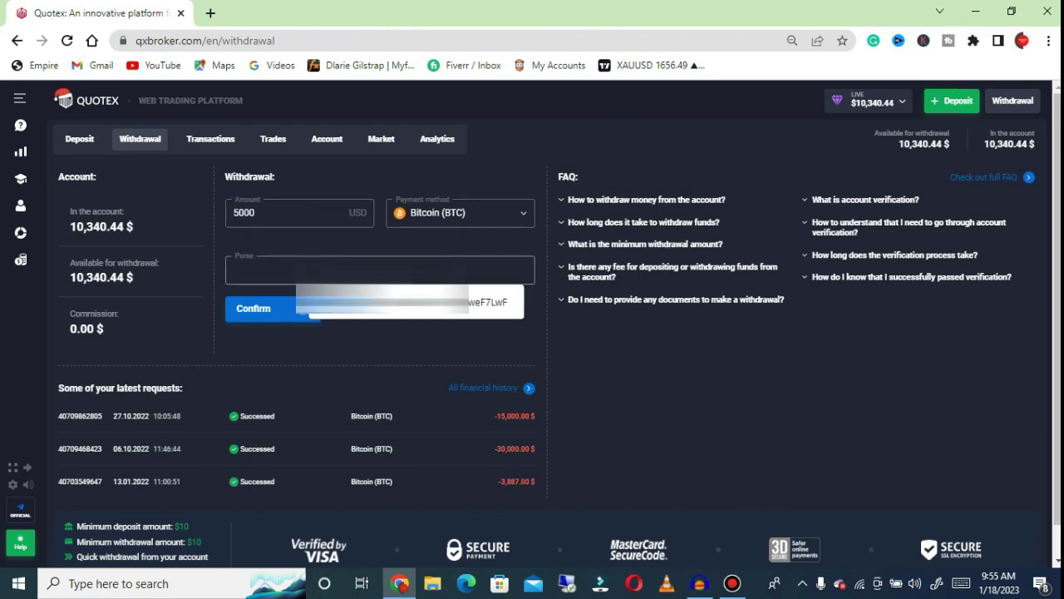
{"action": "left_click", "coordinate": [346, 304]}
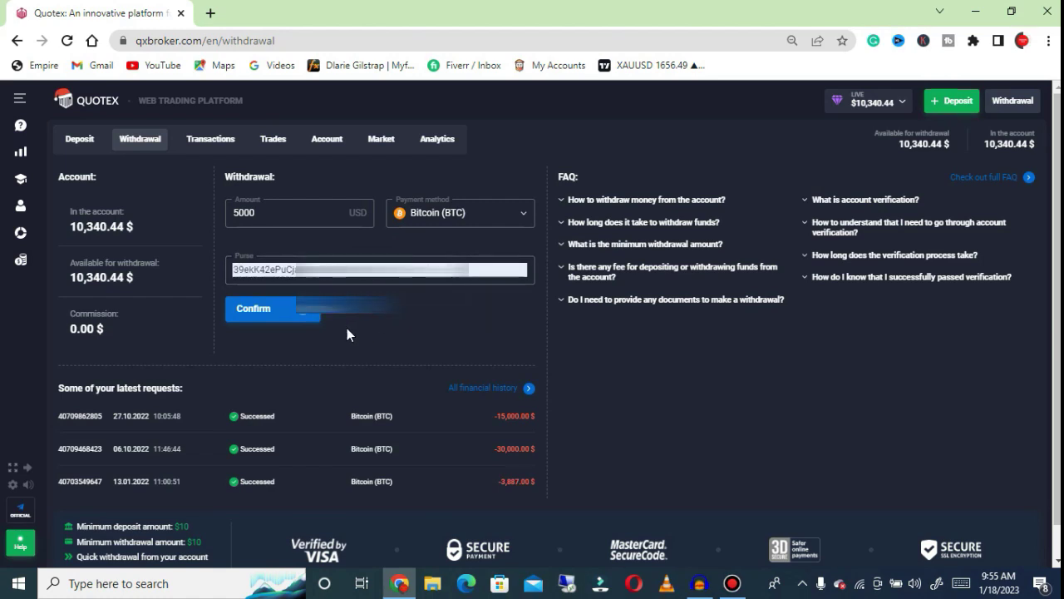
{"action": "left_click", "coordinate": [269, 320]}
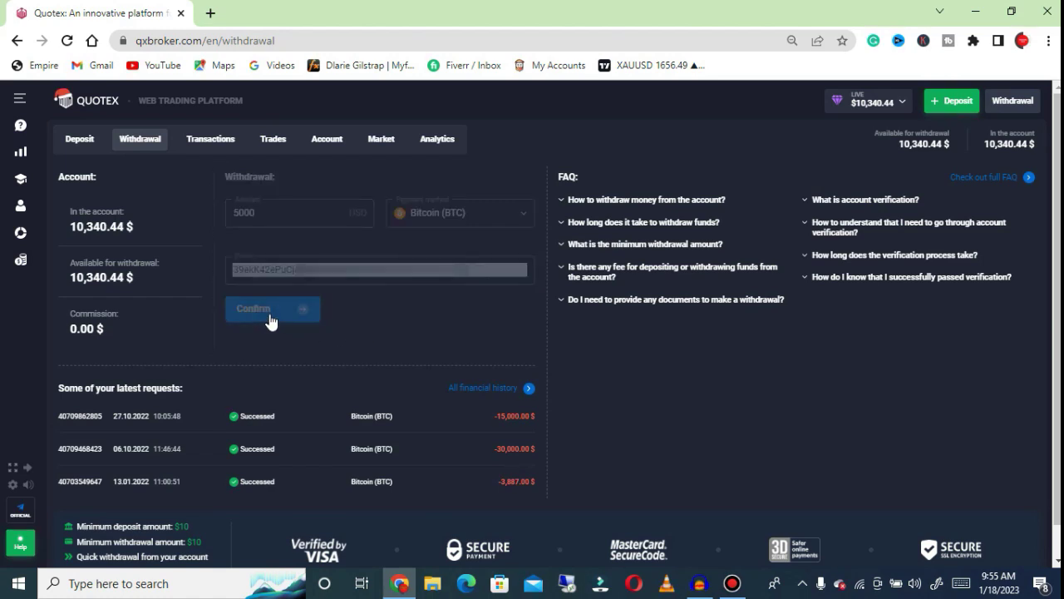
Step: Enter the 6-digit authenticator code and confirm the 2-step verification
{"action": "left_click", "coordinate": [501, 258]}
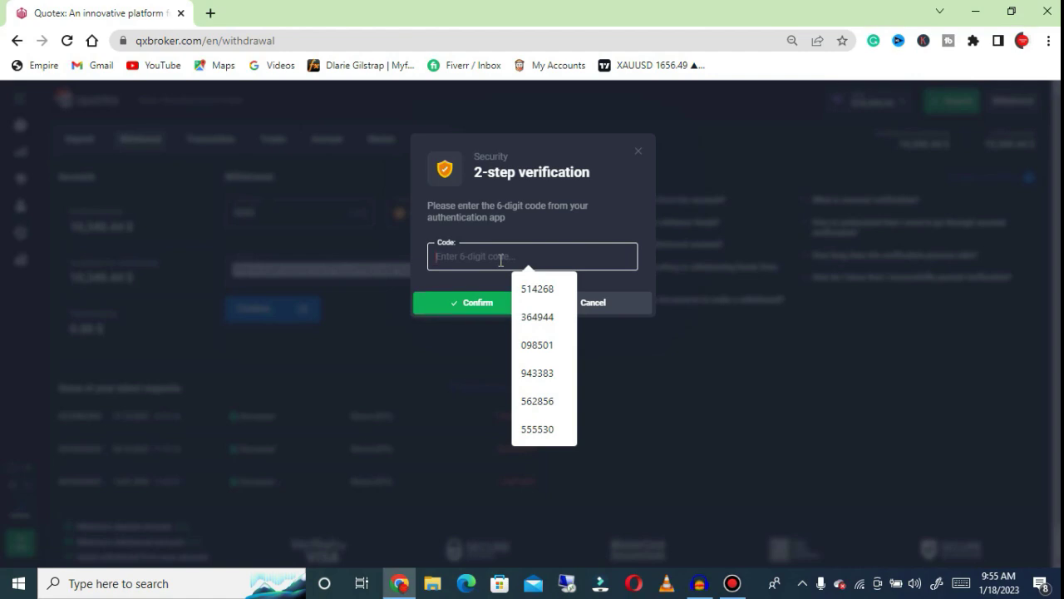
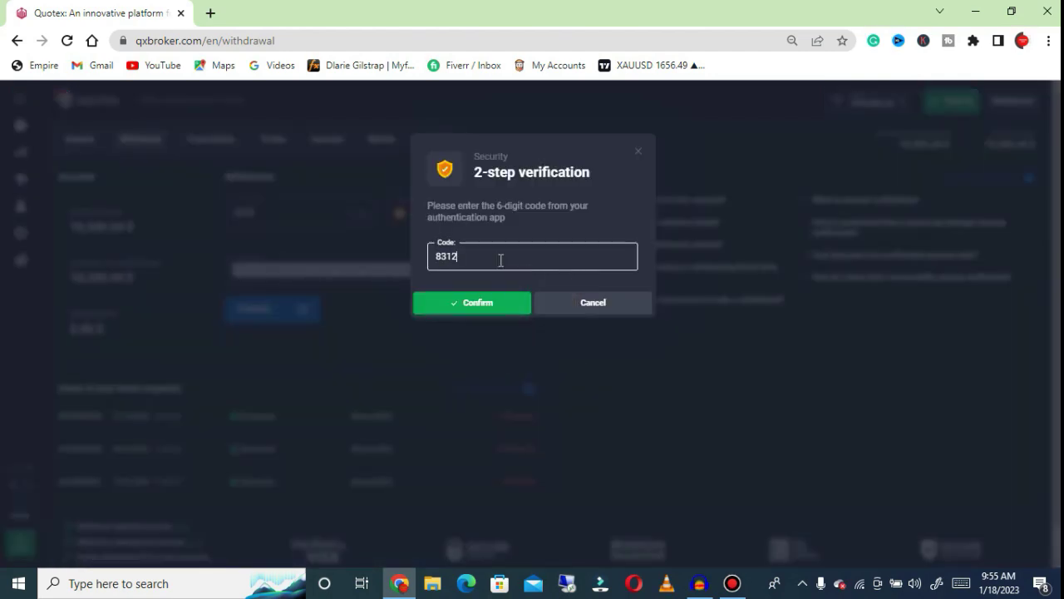
{"action": "left_click", "coordinate": [466, 299]}
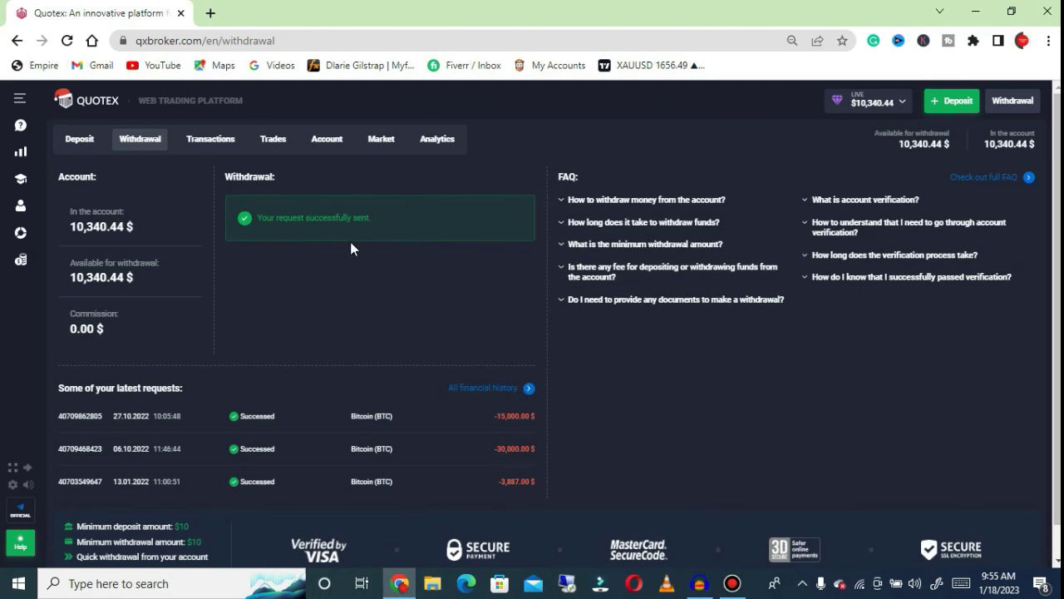
Step: Go back to the GBP/JPY chart and show the Bollinger Bands settings (period 22, deviation 2)
{"action": "left_click", "coordinate": [20, 154]}
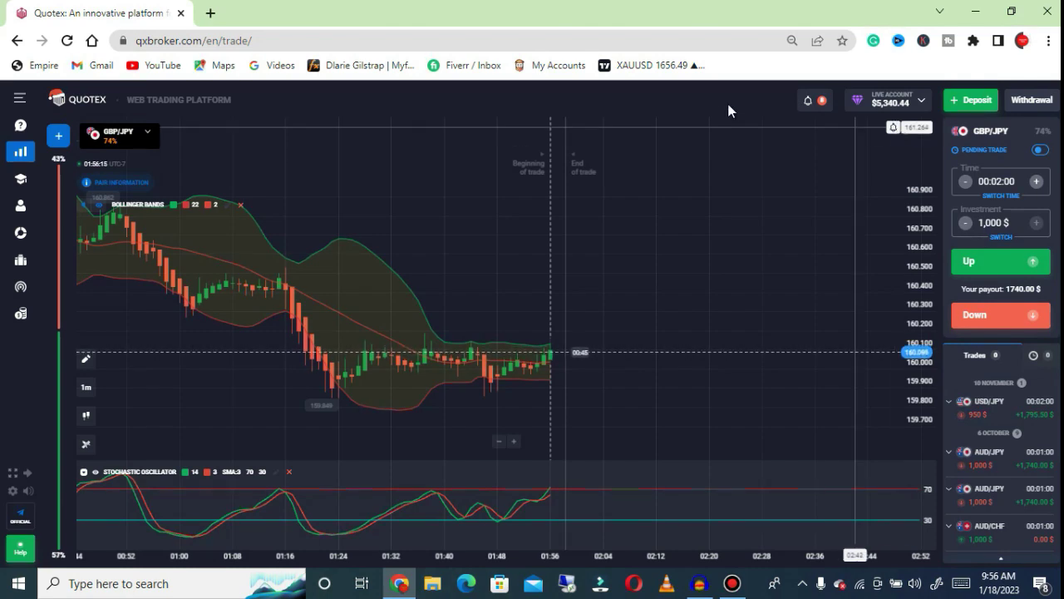
{"action": "left_click", "coordinate": [225, 206]}
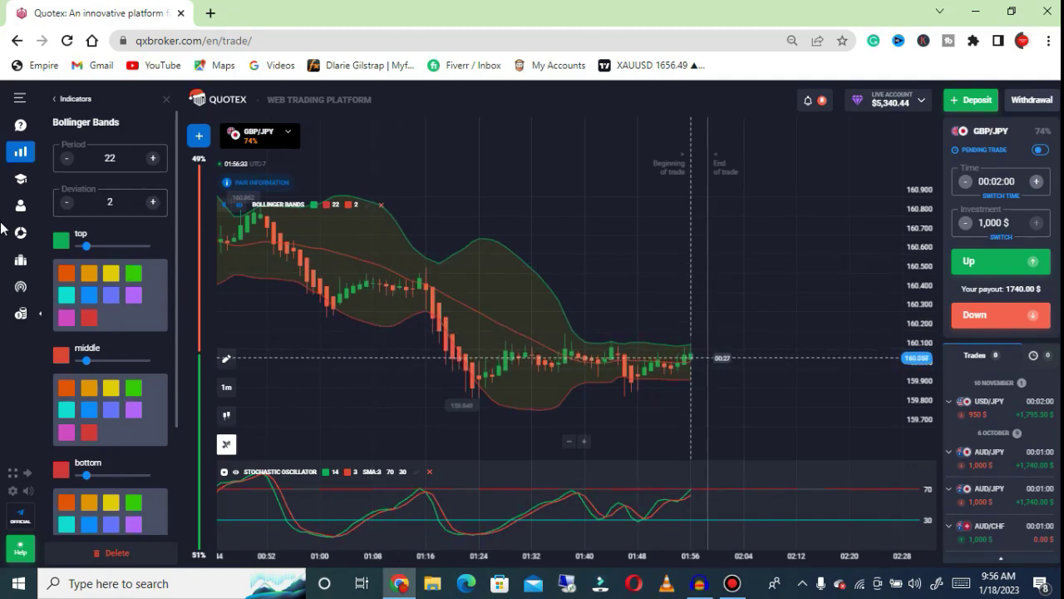
Step: Browse the full indicators list, then close it
{"action": "left_click", "coordinate": [55, 98]}
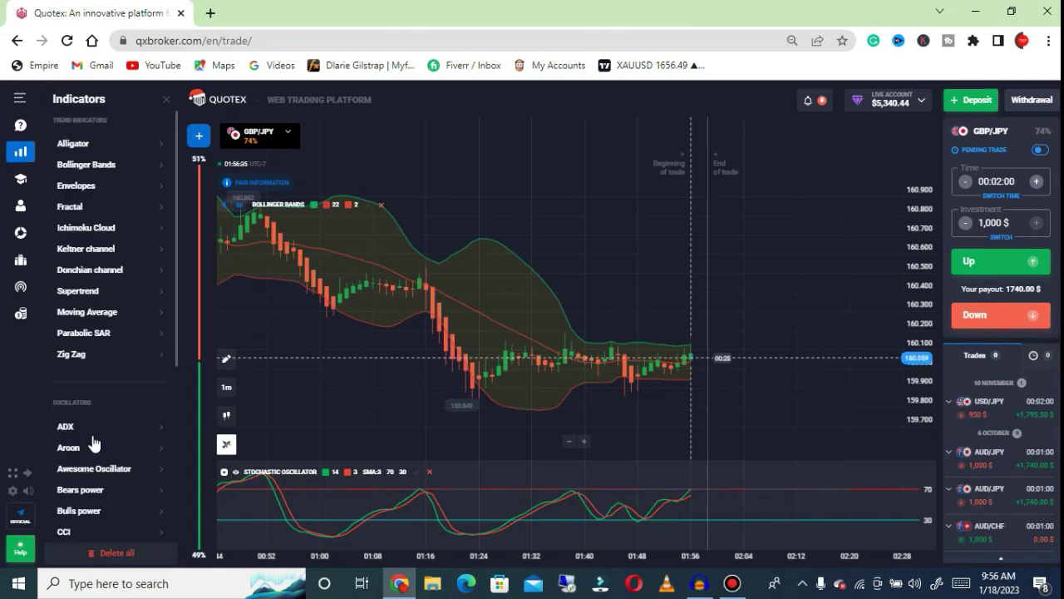
{"action": "left_click_drag", "start_coordinate": [175, 304], "coordinate": [171, 450]}
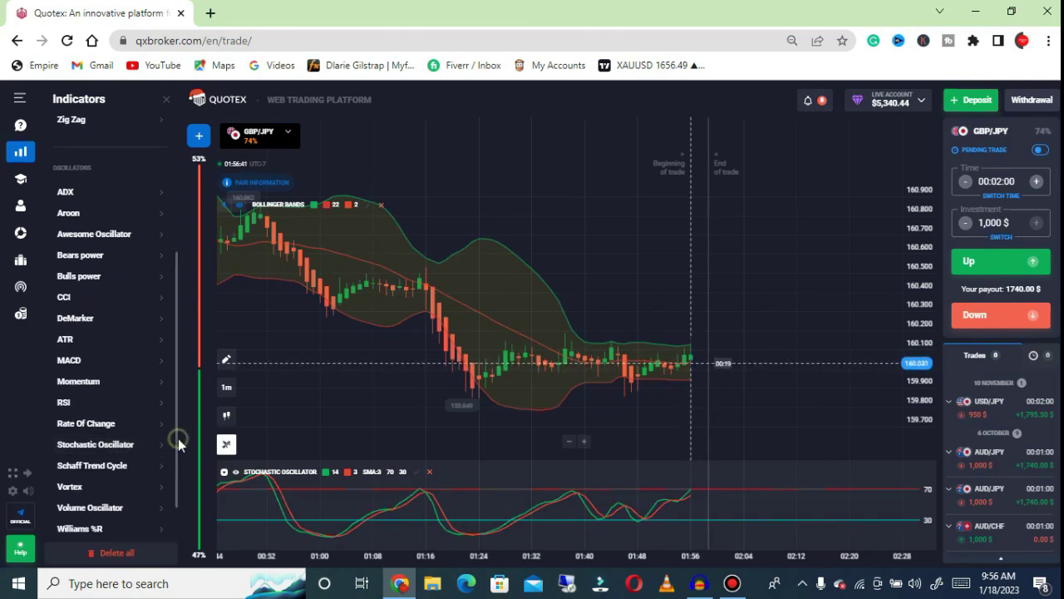
{"action": "left_click_drag", "start_coordinate": [178, 438], "coordinate": [185, 328]}
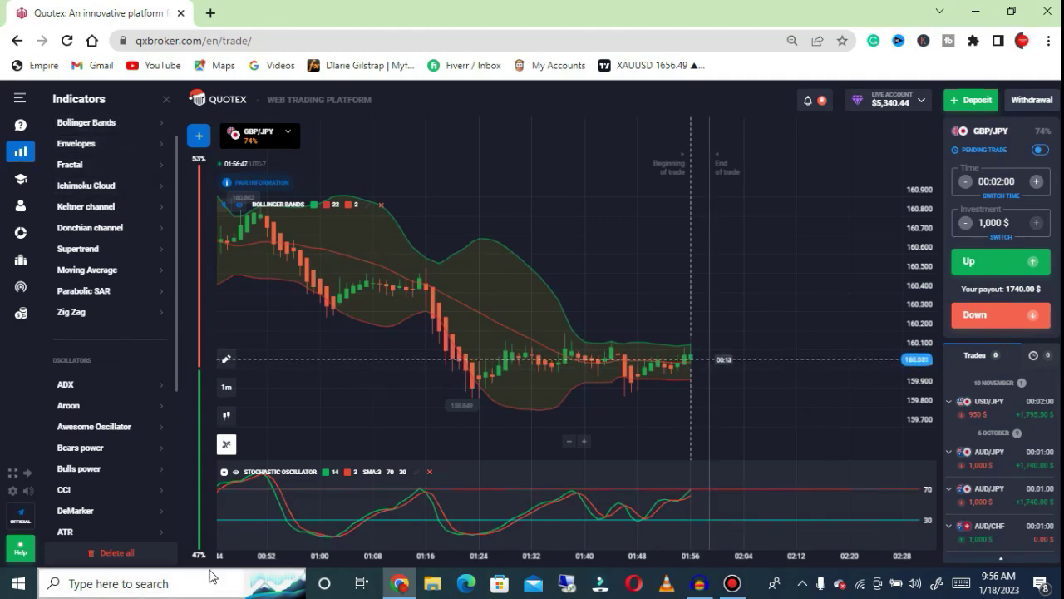
{"action": "left_click", "coordinate": [165, 99]}
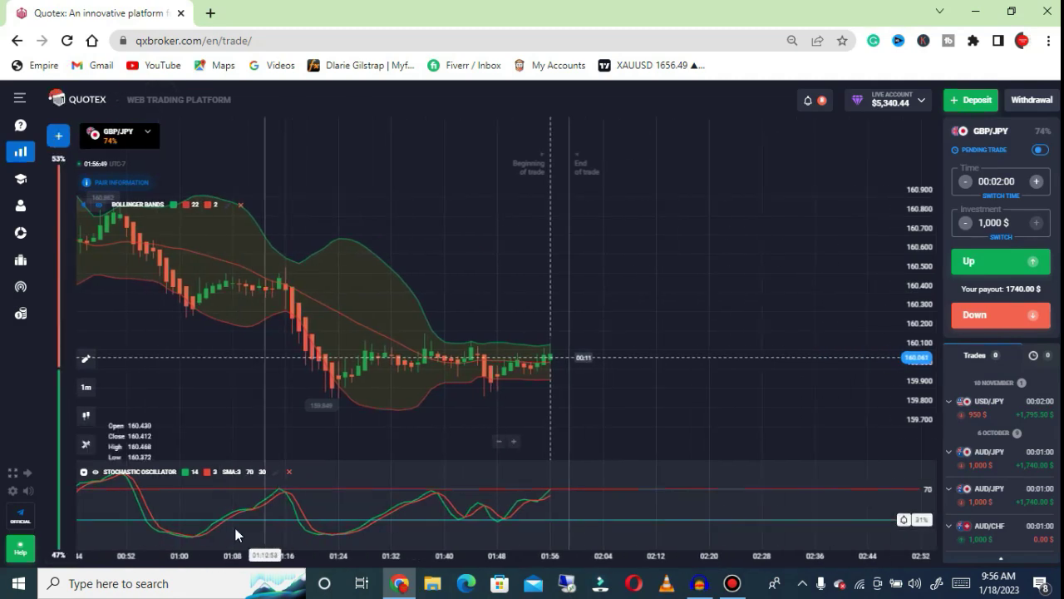
Step: Review the Stochastic Oscillator settings (14/3, levels 70/30), then close them
{"action": "left_click", "coordinate": [274, 471]}
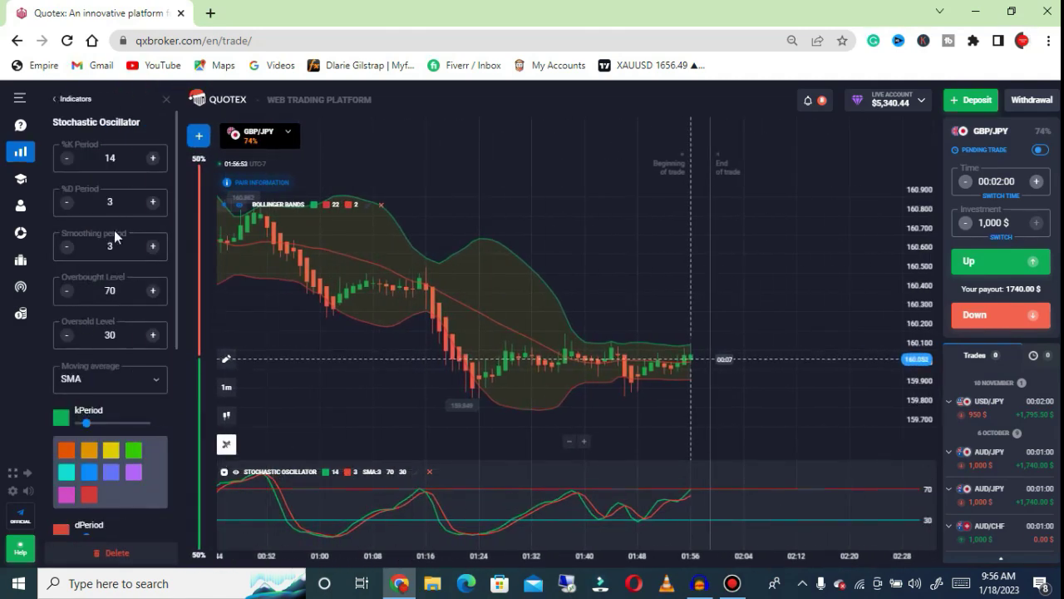
{"action": "scroll", "coordinate": [115, 230], "scroll_direction": "down", "scroll_amount": 2}
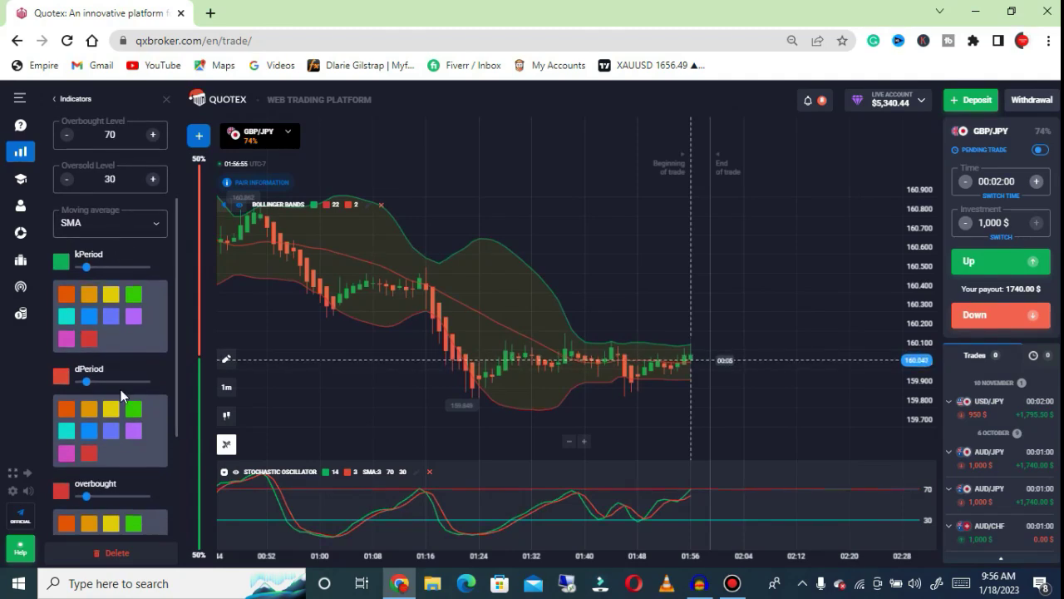
{"action": "scroll", "coordinate": [118, 272], "scroll_direction": "up", "scroll_amount": 2}
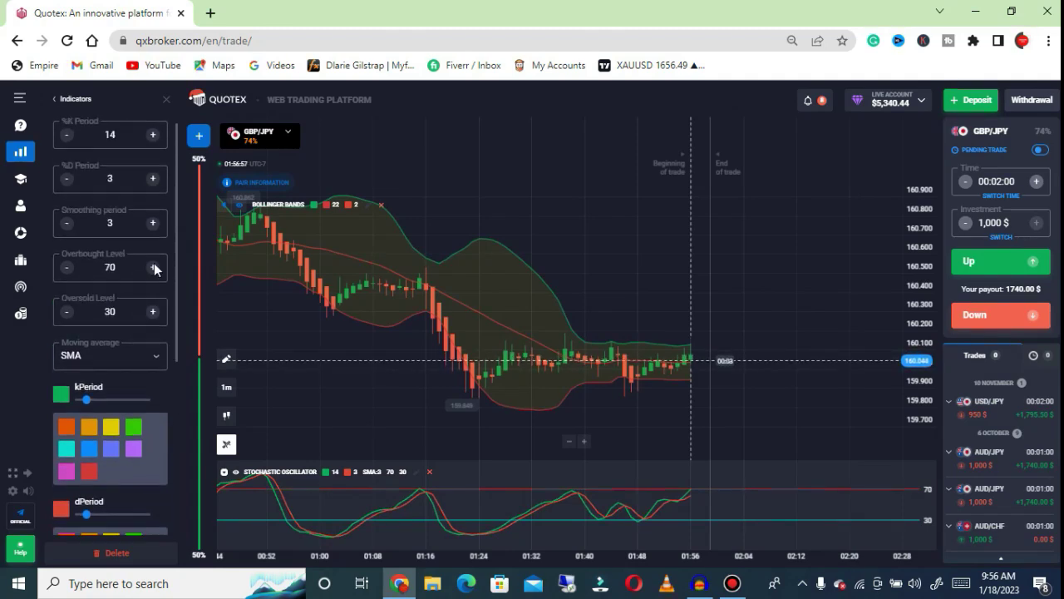
{"action": "left_click", "coordinate": [167, 98]}
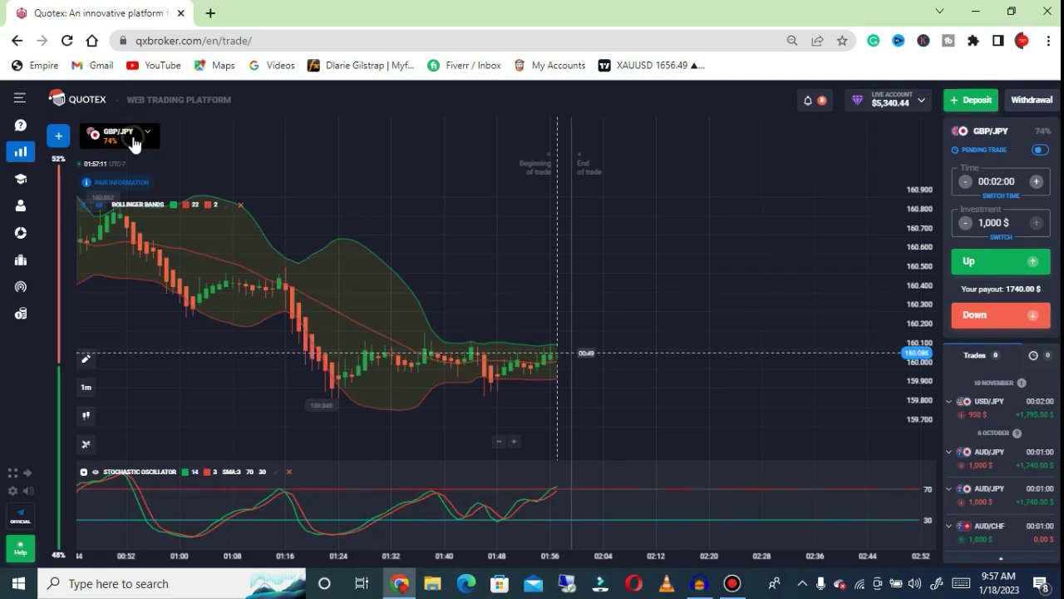
Step: Bring up the tradable assets list from the GBP/JPY selector
{"action": "left_click", "coordinate": [135, 145]}
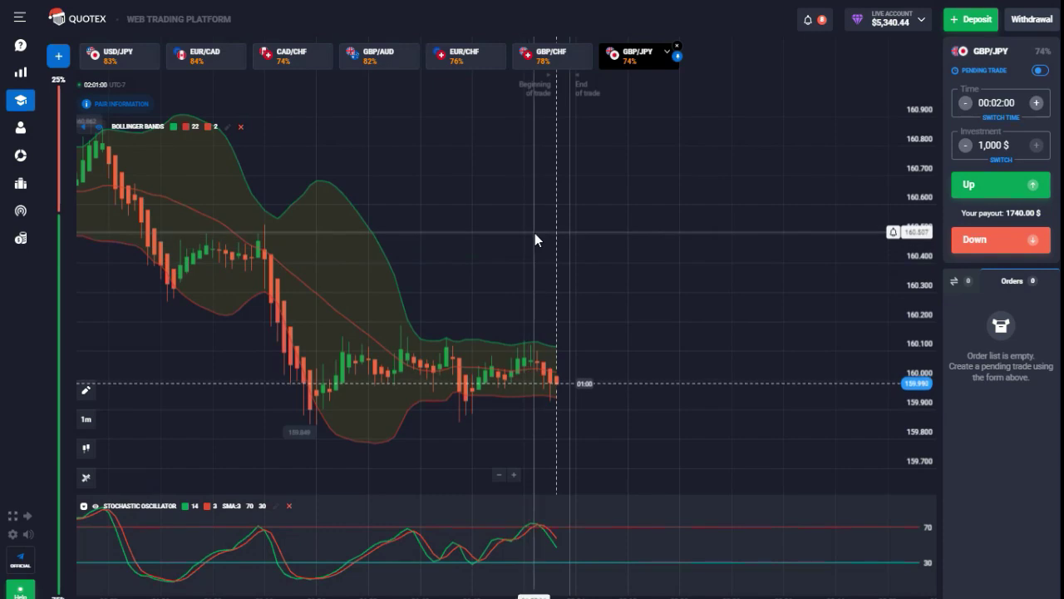
{"action": "left_click_drag", "start_coordinate": [492, 237], "coordinate": [627, 232]}
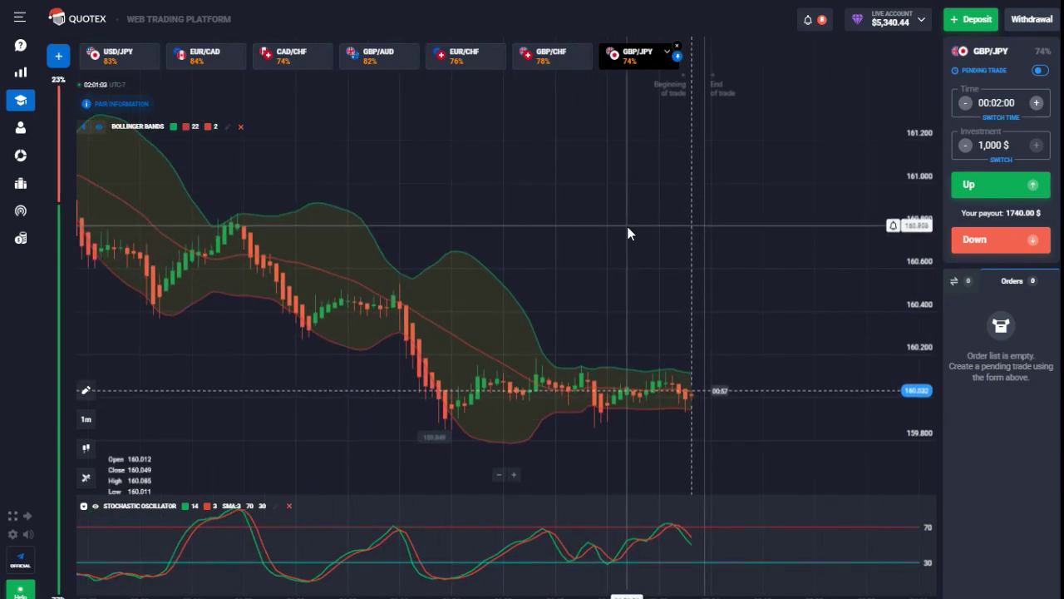
{"action": "scroll", "coordinate": [709, 289], "scroll_direction": "up", "scroll_amount": 2}
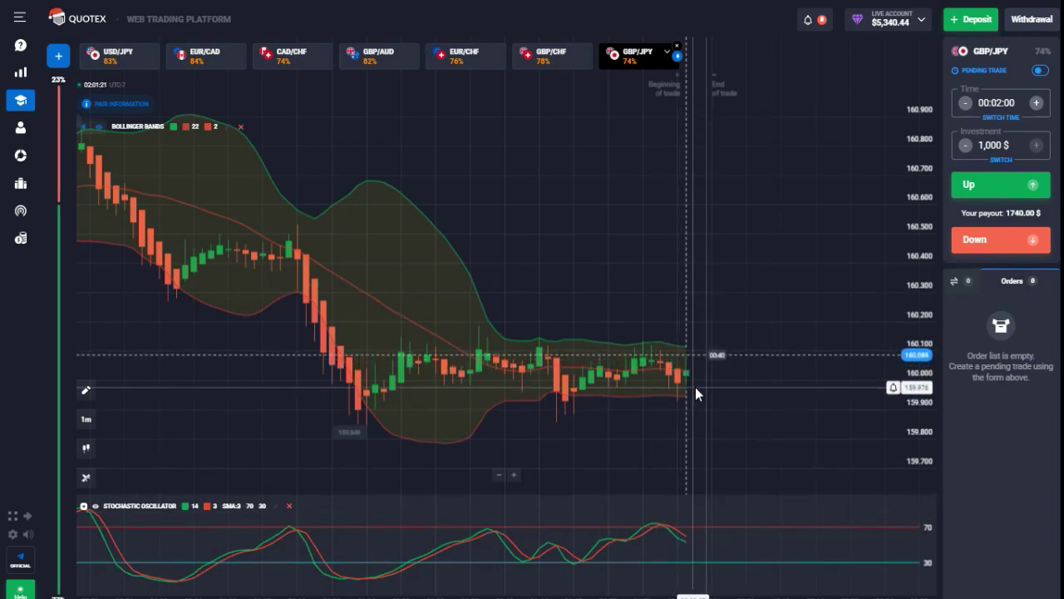
{"action": "left_click_drag", "start_coordinate": [569, 256], "coordinate": [800, 303]}
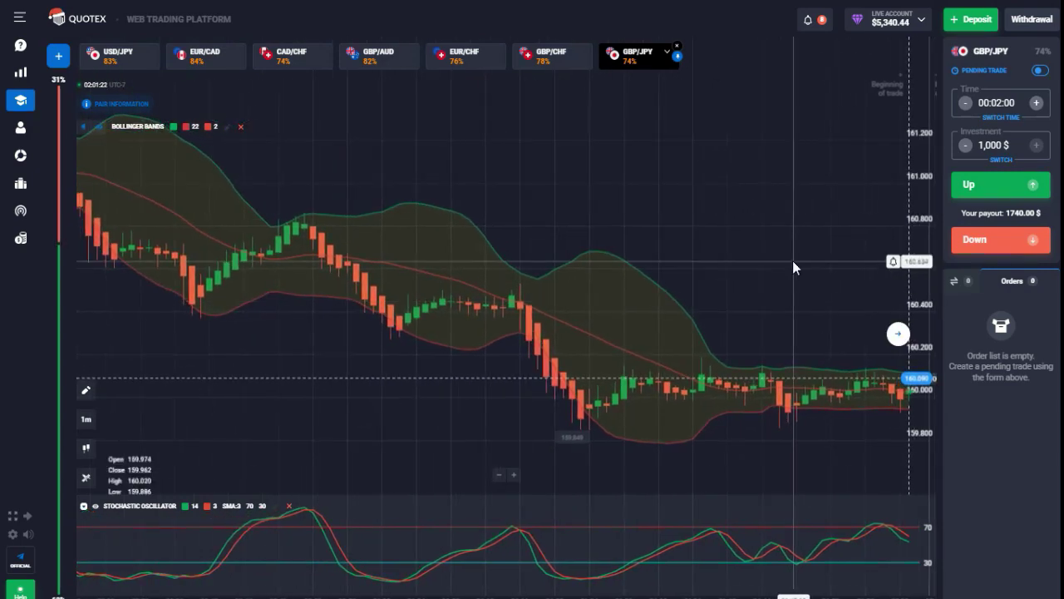
{"action": "left_click_drag", "start_coordinate": [623, 191], "coordinate": [682, 167]}
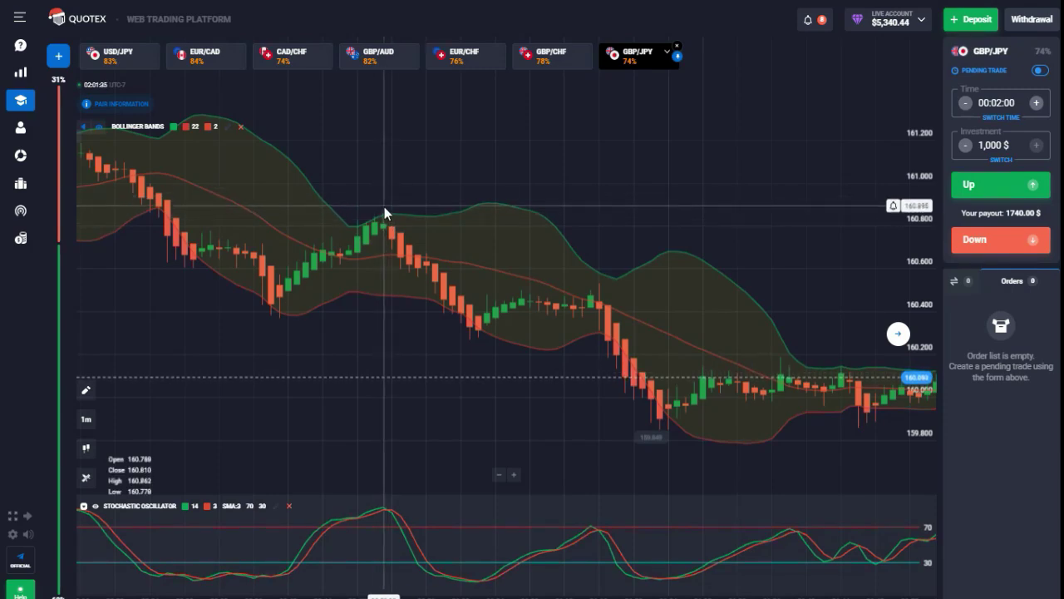
{"action": "scroll", "coordinate": [396, 202], "scroll_direction": "up", "scroll_amount": 2}
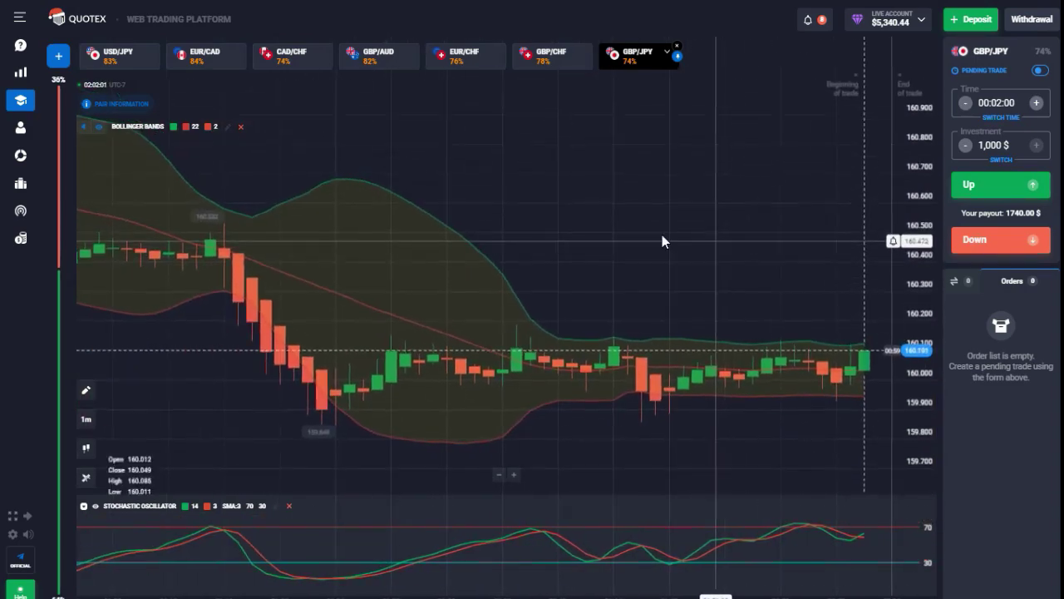
Step: Zoom the GBP/JPY chart in and back out
{"action": "scroll", "coordinate": [595, 227], "scroll_direction": "up", "scroll_amount": 5}
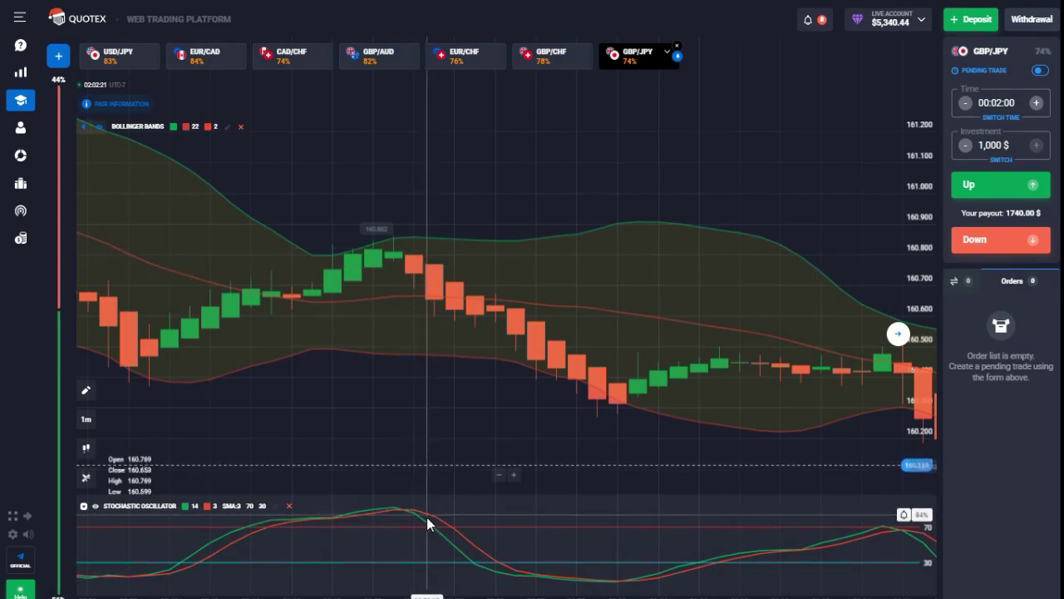
{"action": "scroll", "coordinate": [427, 517], "scroll_direction": "down", "scroll_amount": 2}
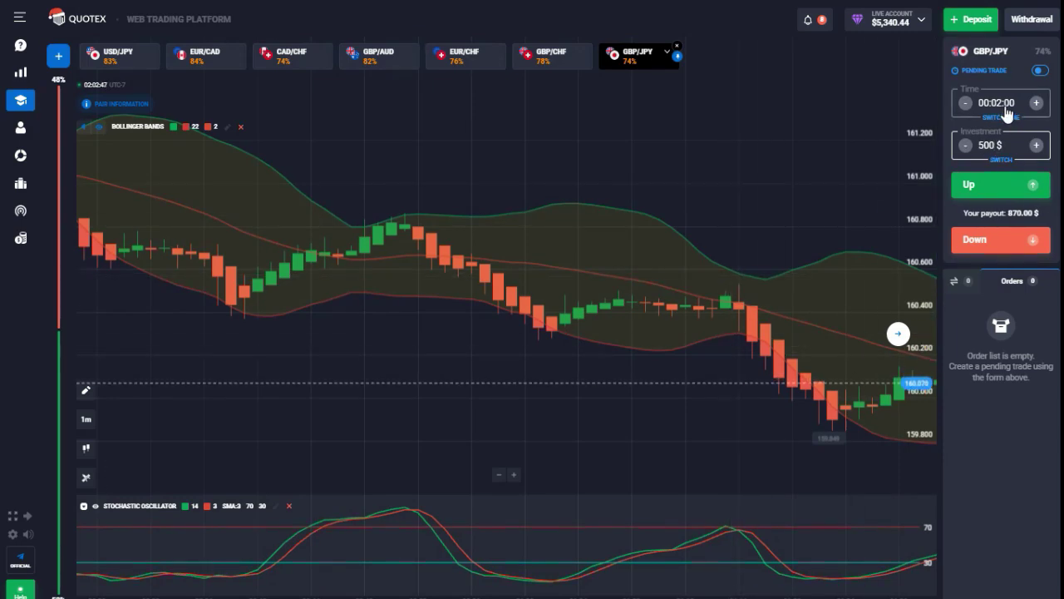
{"action": "left_click", "coordinate": [86, 450]}
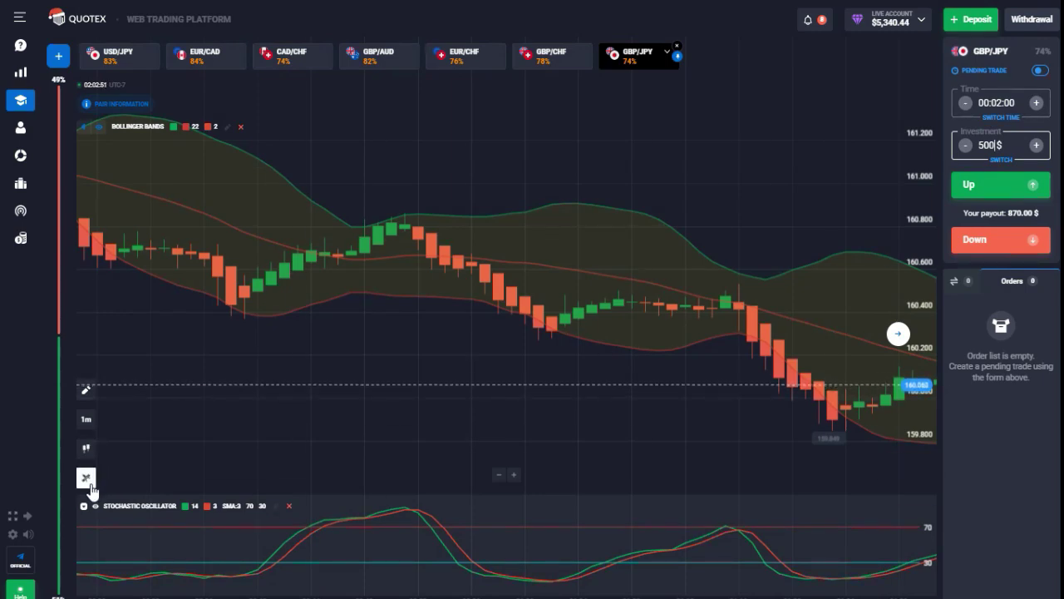
{"action": "left_click", "coordinate": [91, 458]}
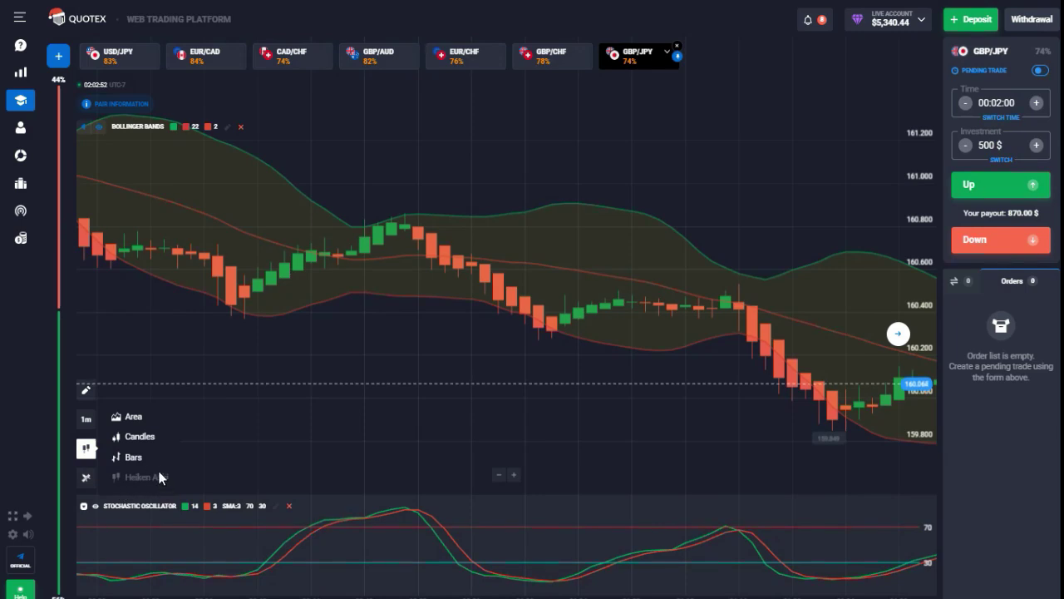
{"action": "left_click", "coordinate": [87, 418]}
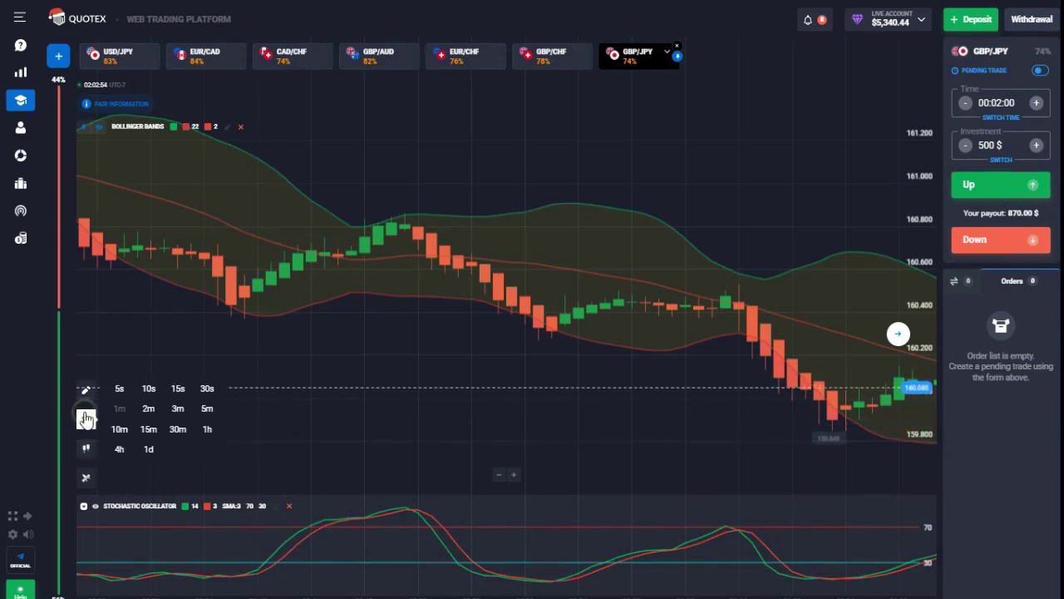
{"action": "left_click", "coordinate": [122, 415]}
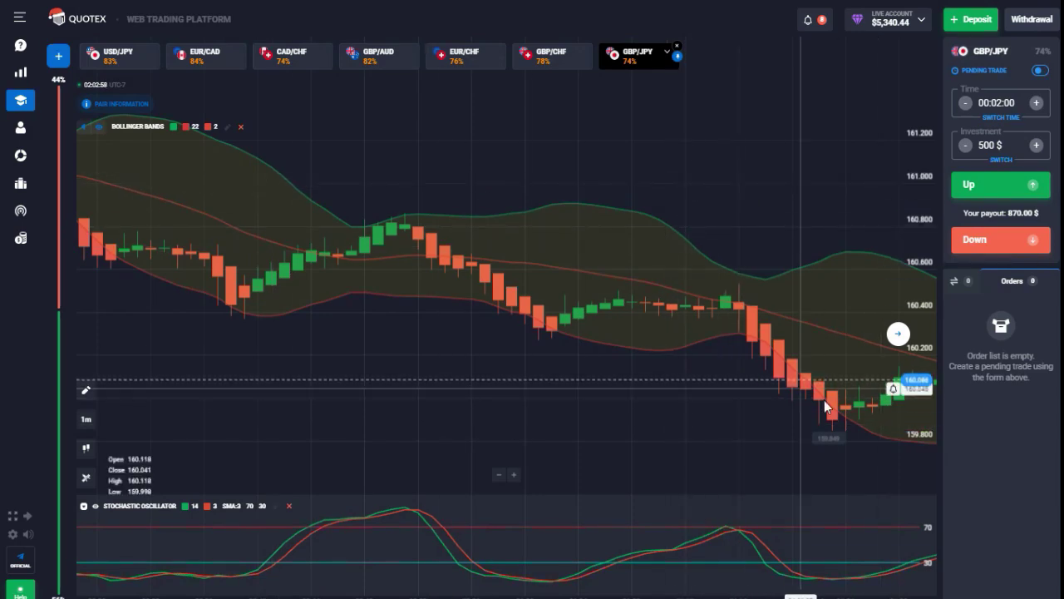
{"action": "scroll", "coordinate": [807, 374], "scroll_direction": "down", "scroll_amount": 1}
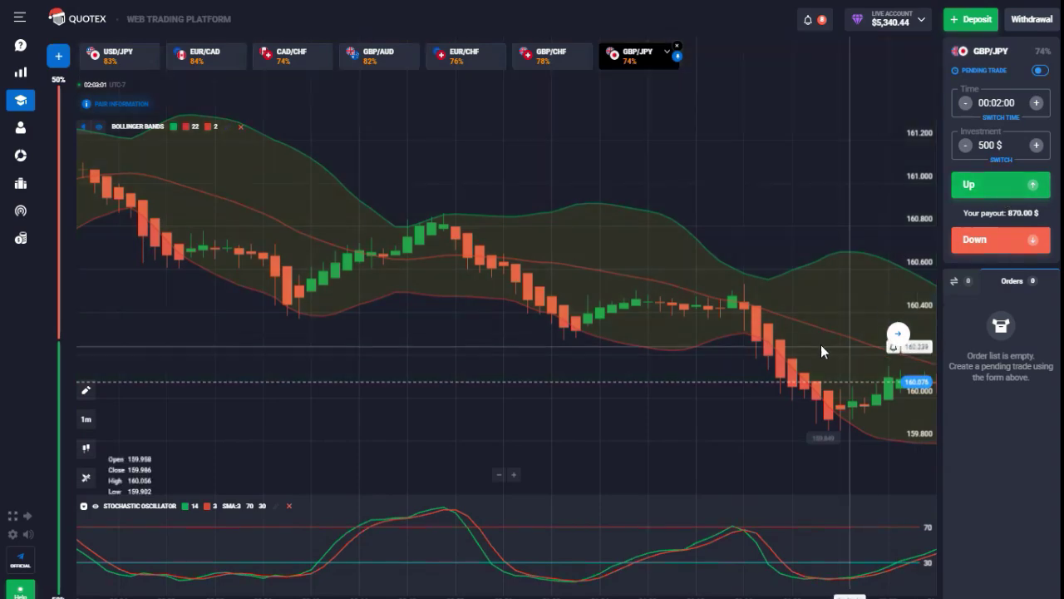
{"action": "left_click_drag", "start_coordinate": [723, 217], "coordinate": [381, 169]}
{"action": "left_click_drag", "start_coordinate": [669, 193], "coordinate": [595, 170]}
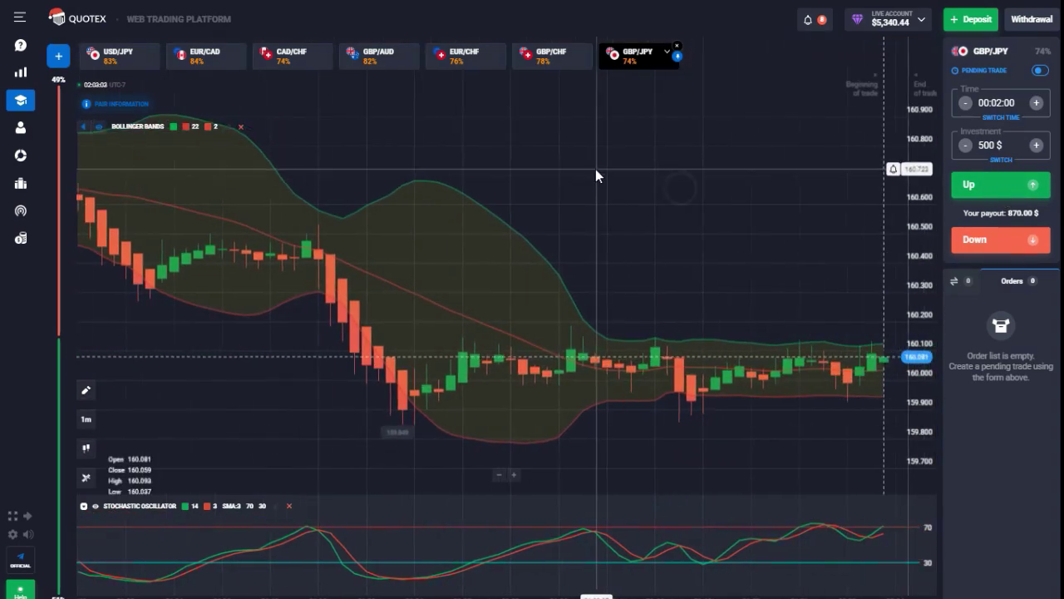
{"action": "left_click_drag", "start_coordinate": [629, 250], "coordinate": [632, 218]}
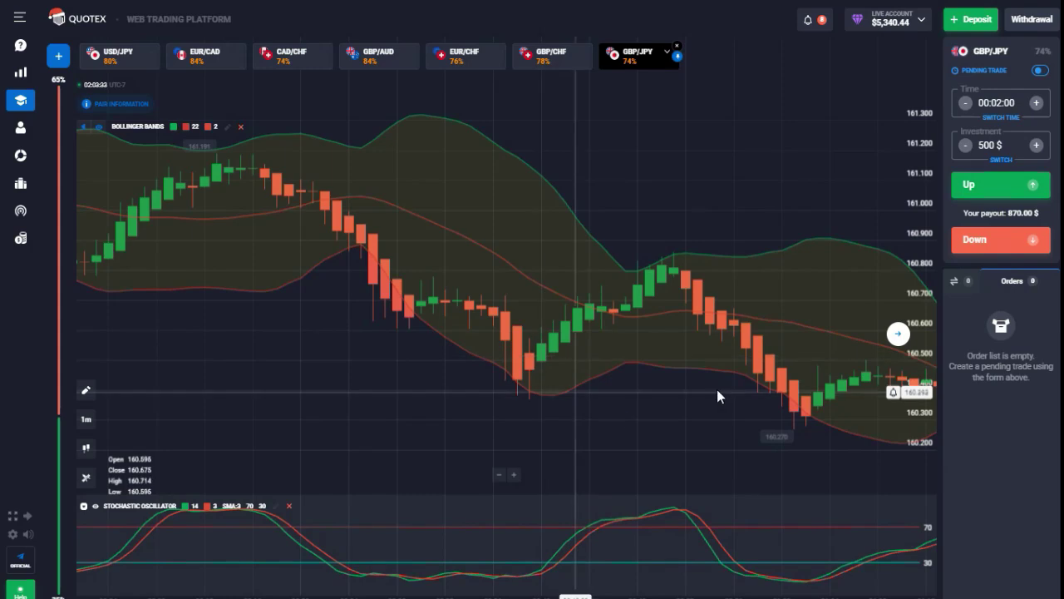
{"action": "left_click_drag", "start_coordinate": [749, 252], "coordinate": [603, 229]}
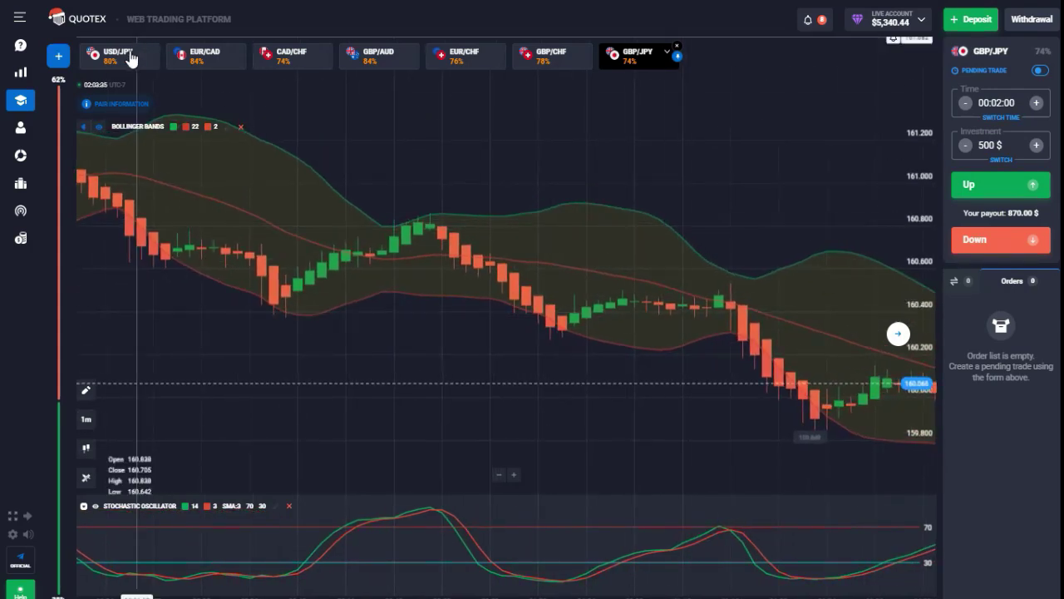
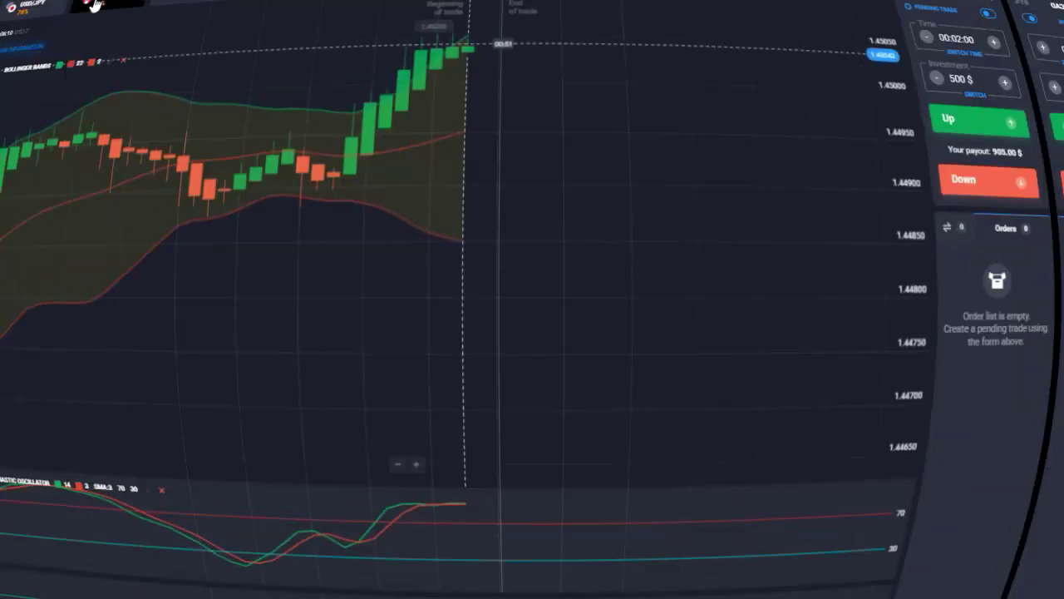
Step: Switch to EUR/CAD and zoom into the latest candles pressing the upper Bollinger Band
{"action": "left_click", "coordinate": [193, 60]}
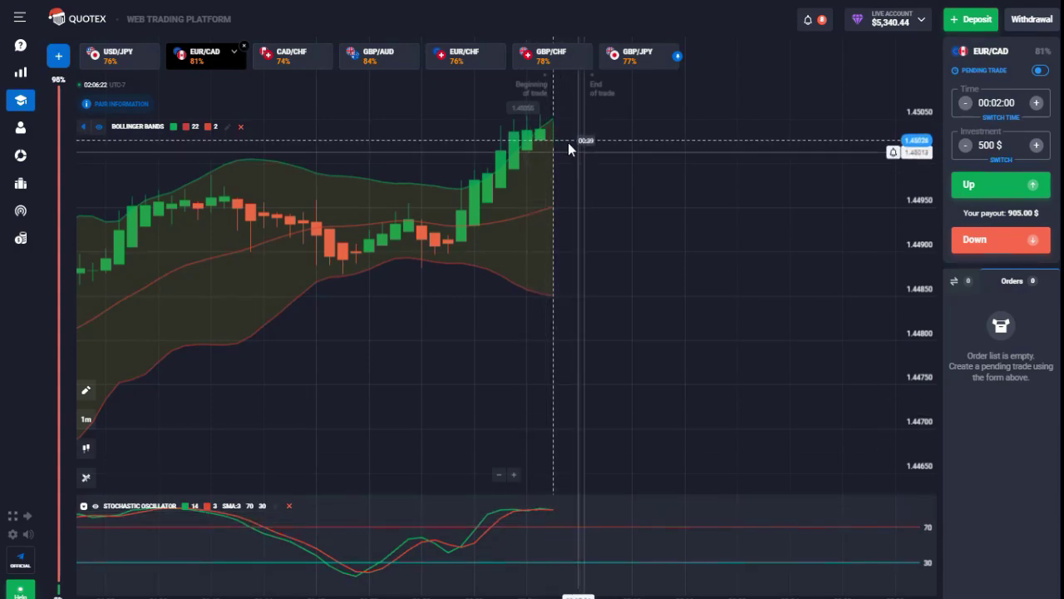
{"action": "scroll", "coordinate": [549, 125], "scroll_direction": "up", "scroll_amount": 4}
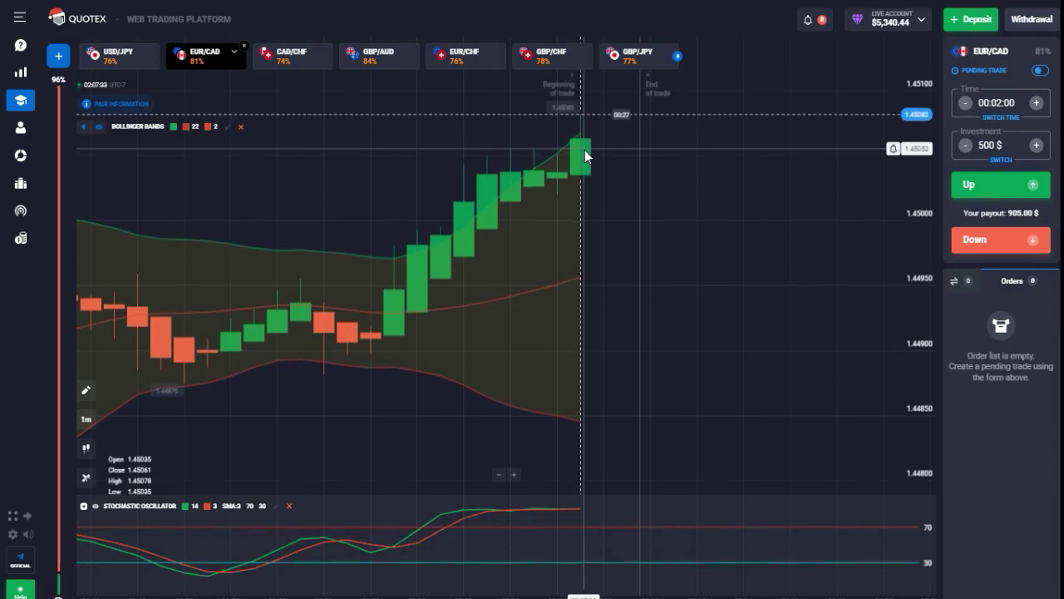
Step: Switch to USD/JPY, zoom in, and place 500 $ Down trades at 129.802
{"action": "left_click", "coordinate": [299, 68]}
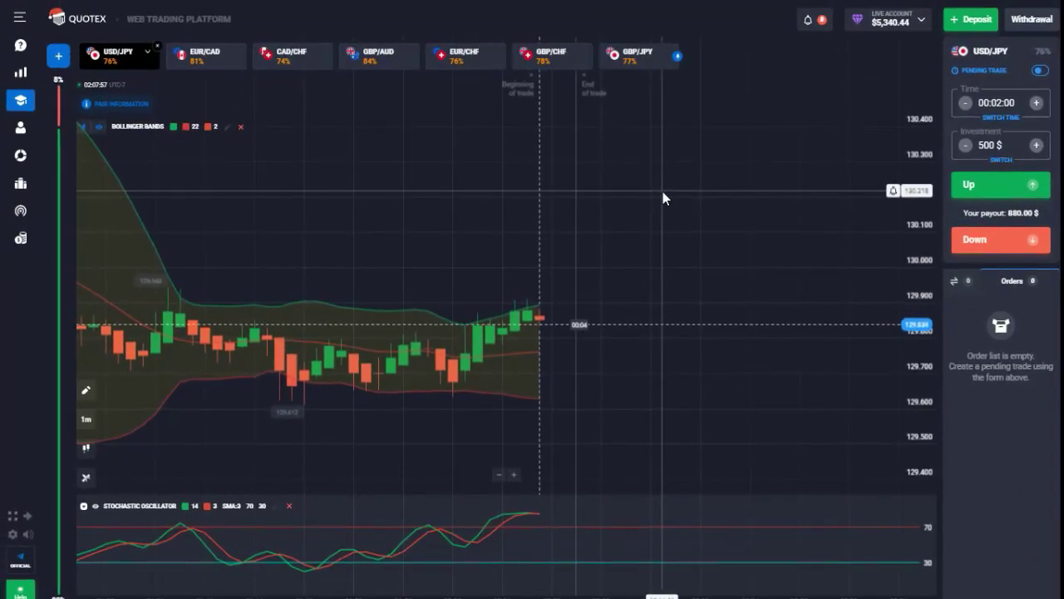
{"action": "scroll", "coordinate": [662, 197], "scroll_direction": "up", "scroll_amount": 5}
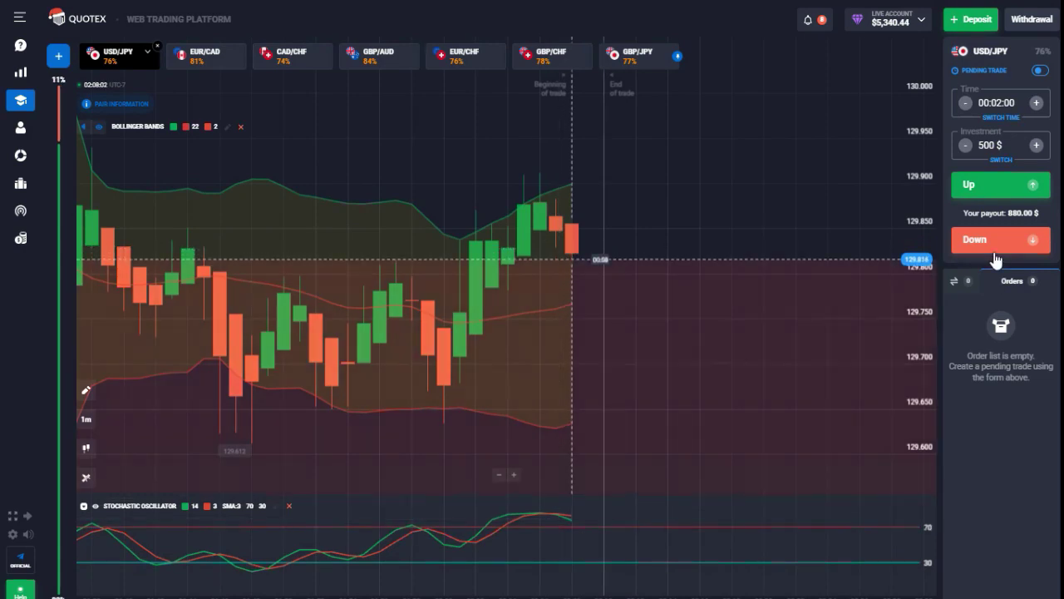
{"action": "left_click", "coordinate": [1000, 239]}
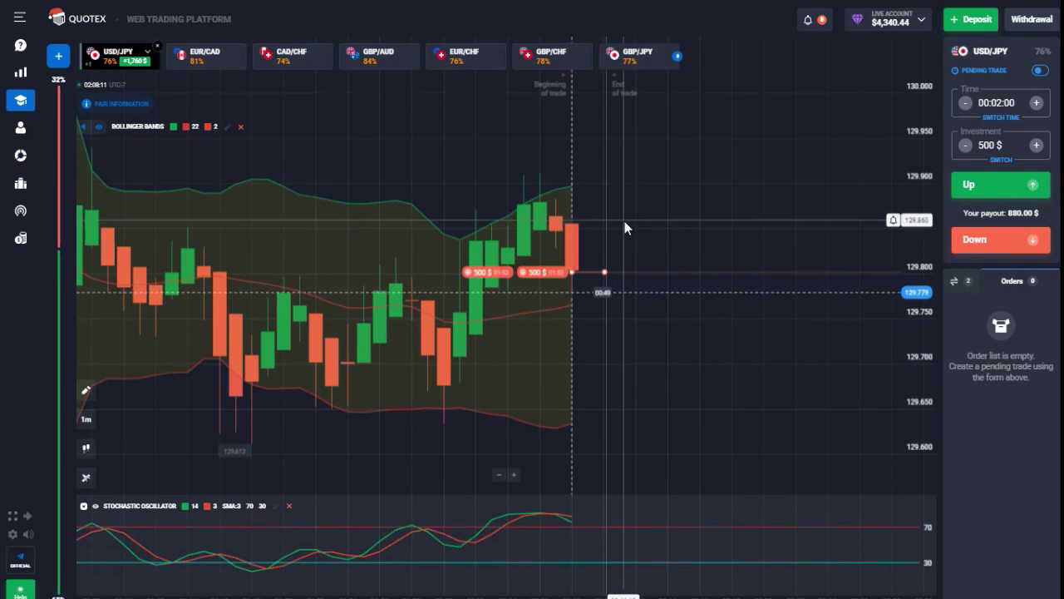
{"action": "scroll", "coordinate": [624, 221], "scroll_direction": "up", "scroll_amount": 2}
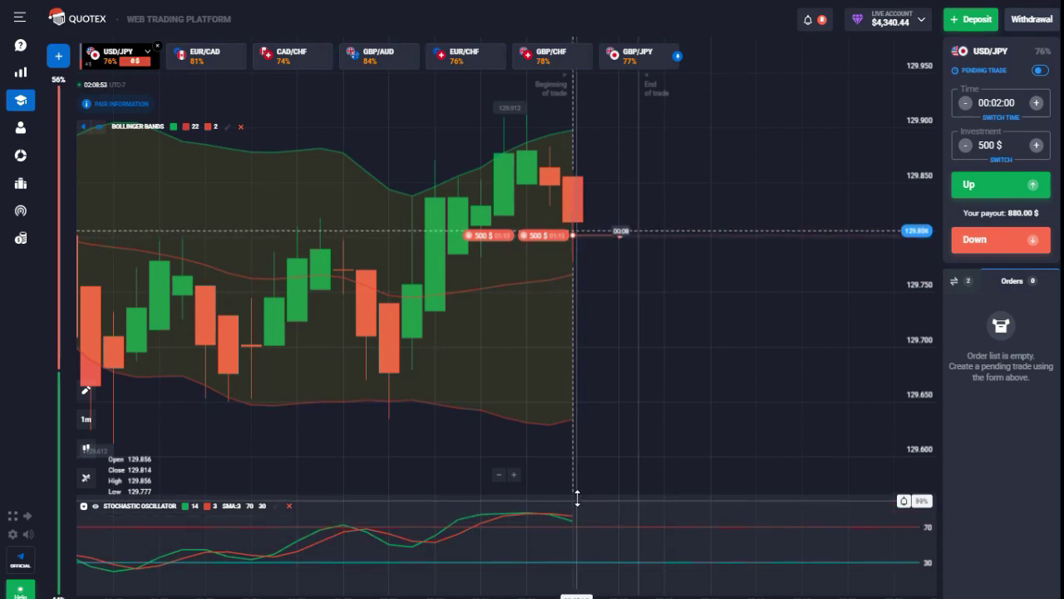
Step: Pan to the latest USD/JPY candles until the Down trades close at +1,760.00 $
{"action": "left_click_drag", "start_coordinate": [500, 350], "coordinate": [426, 355]}
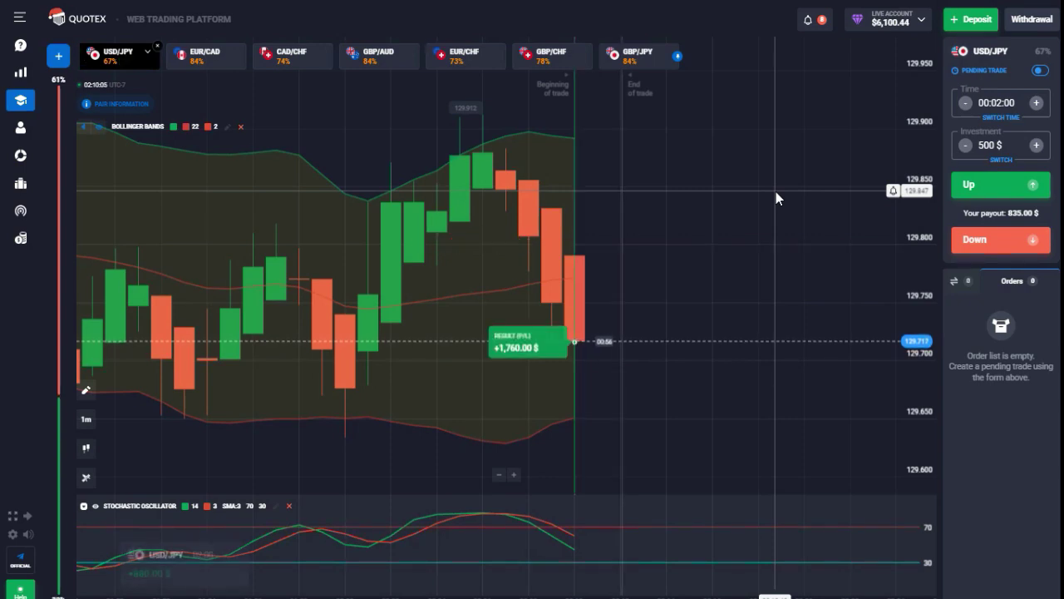
Step: Dismiss the +1,760.00 $ result and return to the EUR/CAD chart
{"action": "left_click", "coordinate": [562, 332]}
{"action": "scroll", "coordinate": [668, 290], "scroll_direction": "down", "scroll_amount": 2}
{"action": "scroll", "coordinate": [668, 290], "scroll_direction": "up", "scroll_amount": 1}
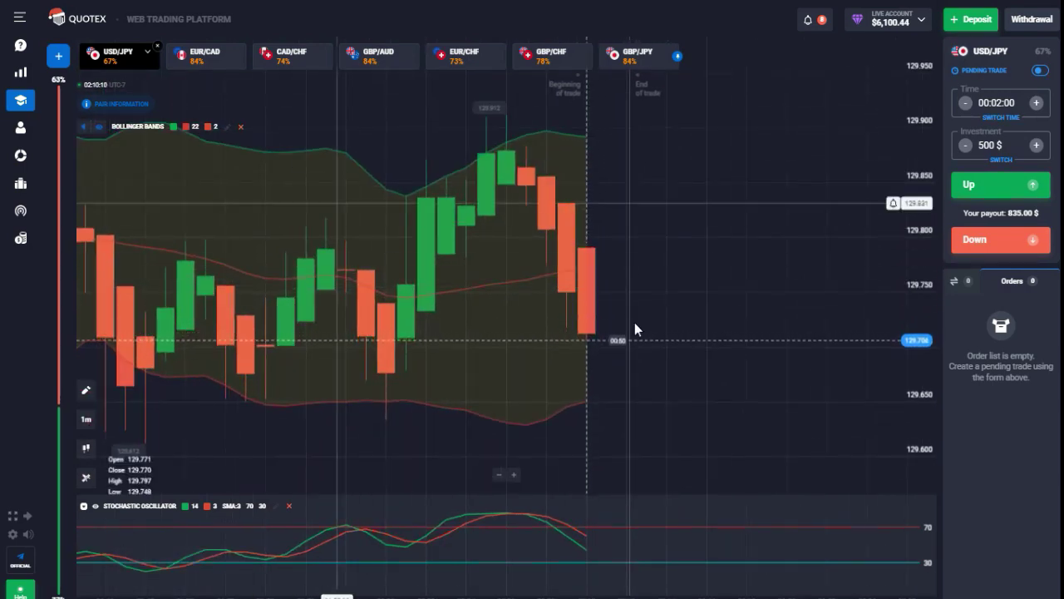
{"action": "left_click", "coordinate": [213, 60]}
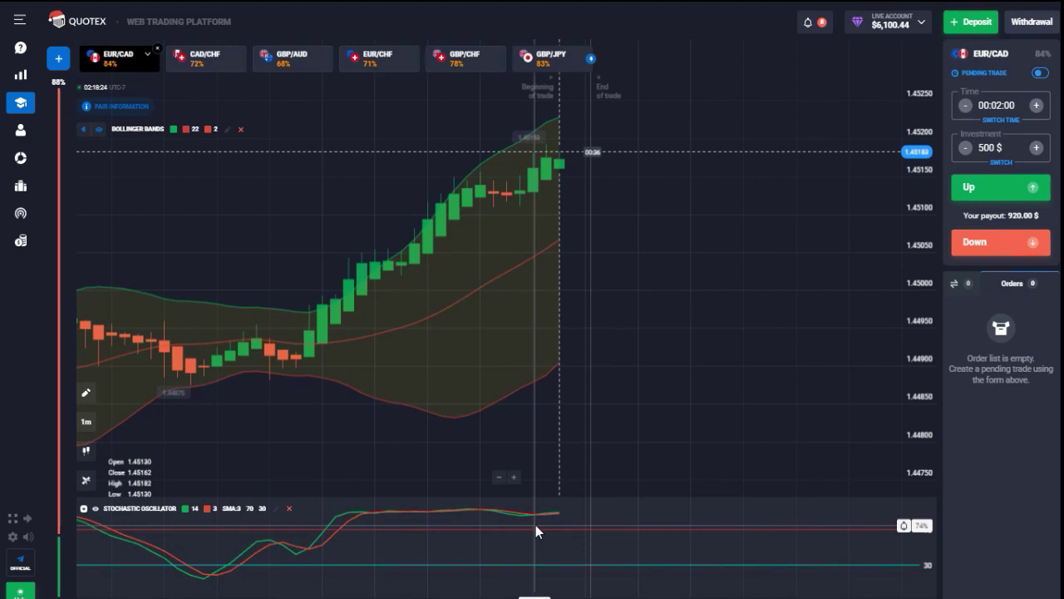
Step: Check EUR/CAD price near 1.4517 on the upper Bollinger Band, then close that chart
{"action": "scroll", "coordinate": [499, 222], "scroll_direction": "up", "scroll_amount": 2}
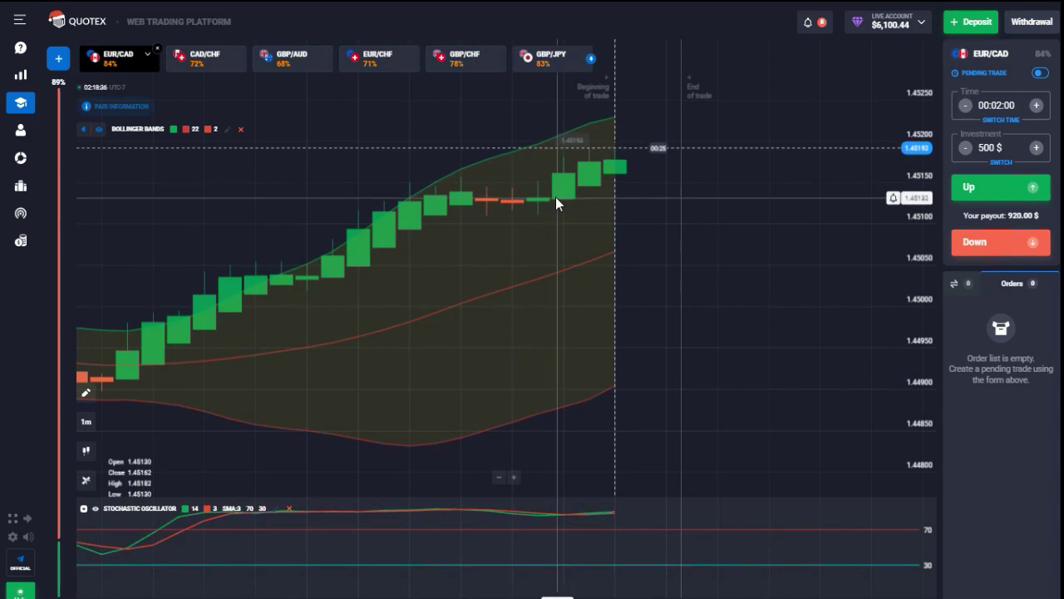
{"action": "scroll", "coordinate": [659, 210], "scroll_direction": "down", "scroll_amount": 2}
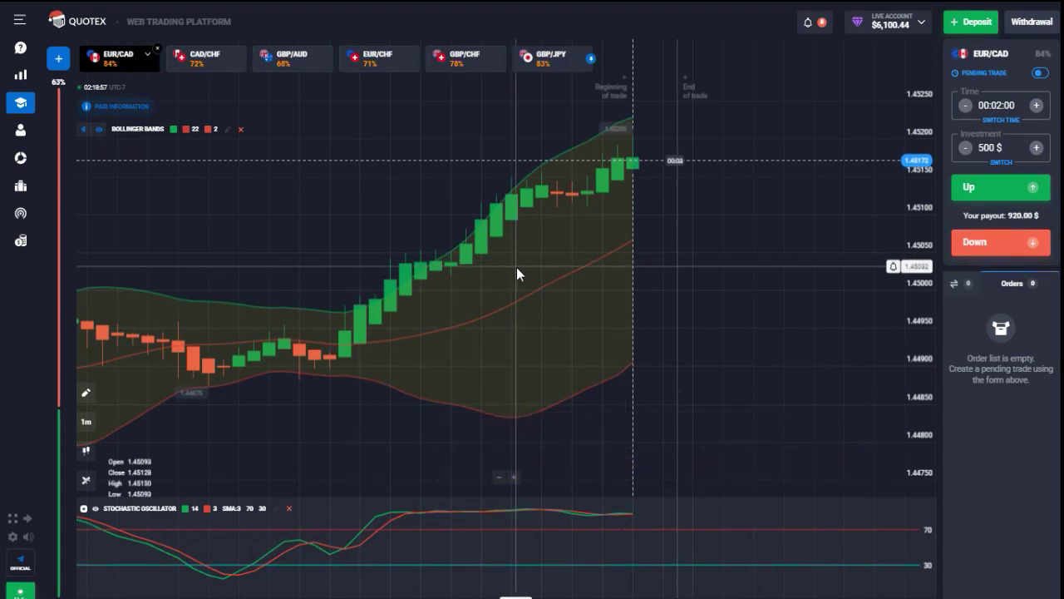
{"action": "left_click", "coordinate": [157, 49]}
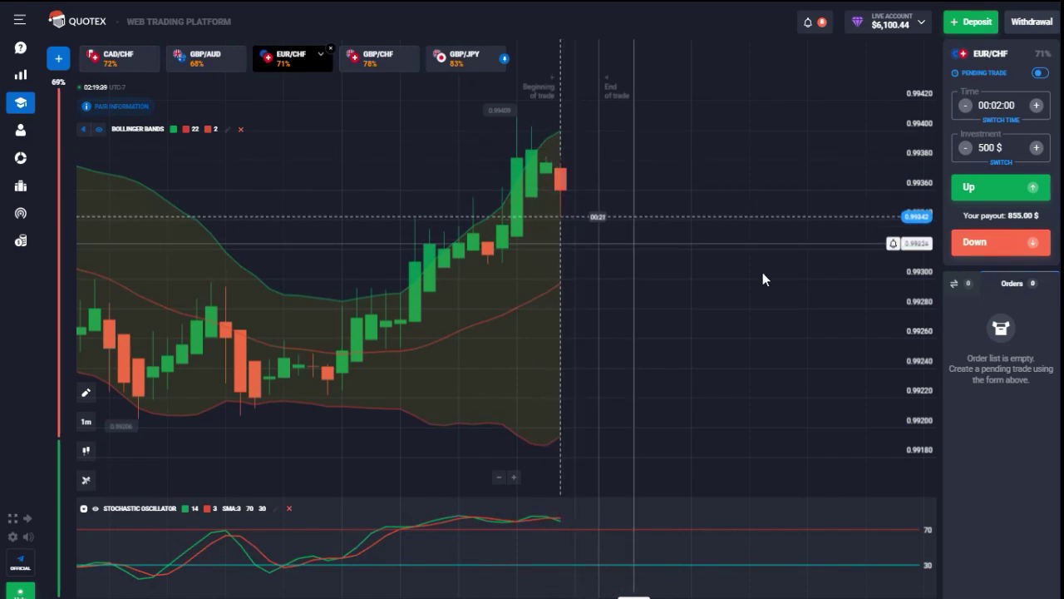
Step: Place a 500 $ Down trade on EUR/CHF, dismiss its +1,710.00 $ result, then move to GBP/JPY
{"action": "left_click", "coordinate": [997, 241]}
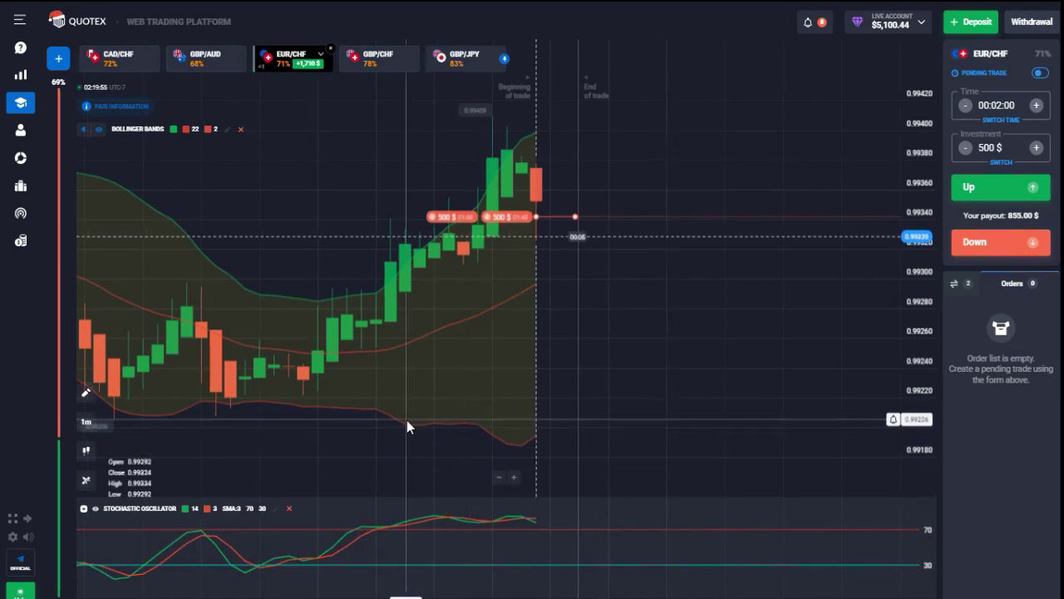
{"action": "scroll", "coordinate": [406, 419], "scroll_direction": "up", "scroll_amount": 2}
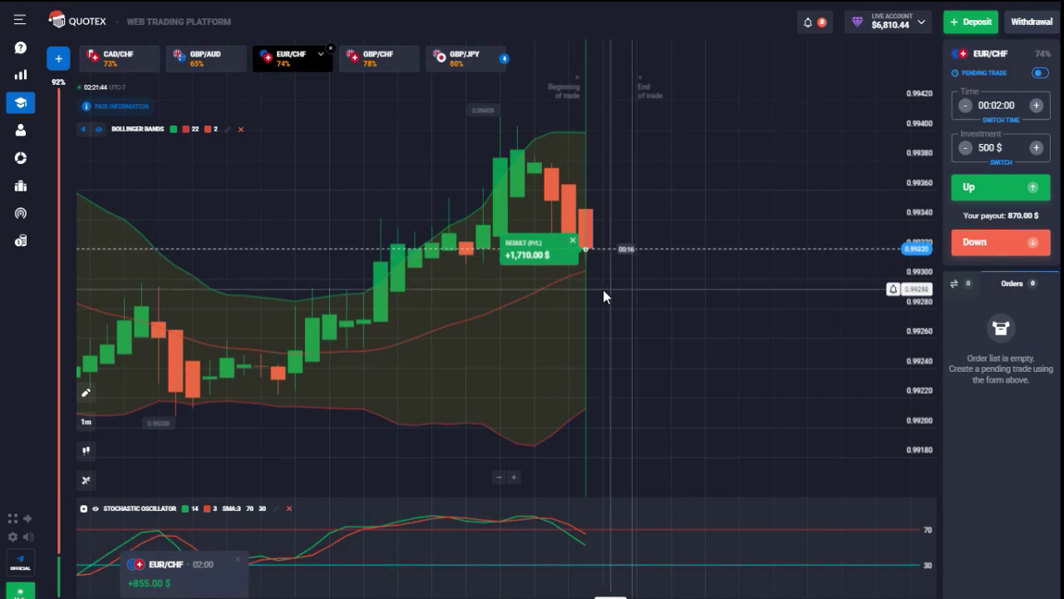
{"action": "left_click", "coordinate": [573, 243]}
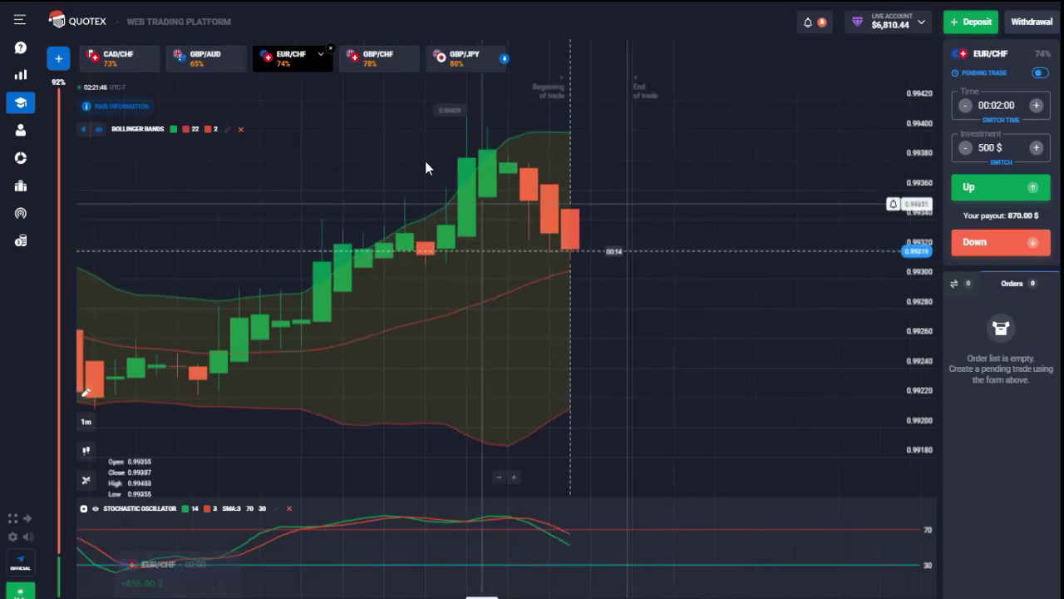
{"action": "left_click", "coordinate": [386, 67]}
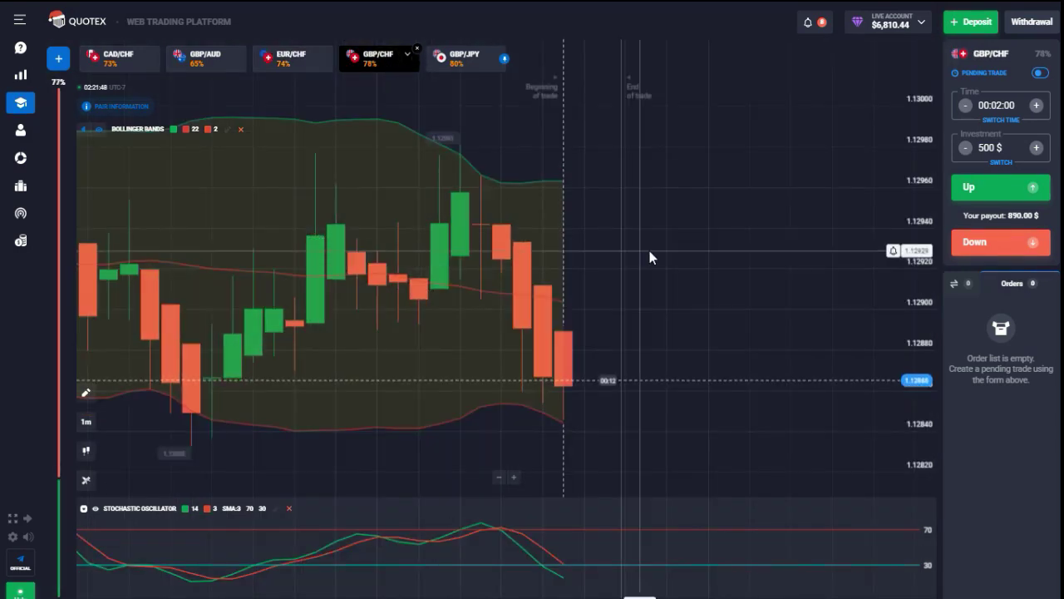
{"action": "left_click", "coordinate": [474, 65]}
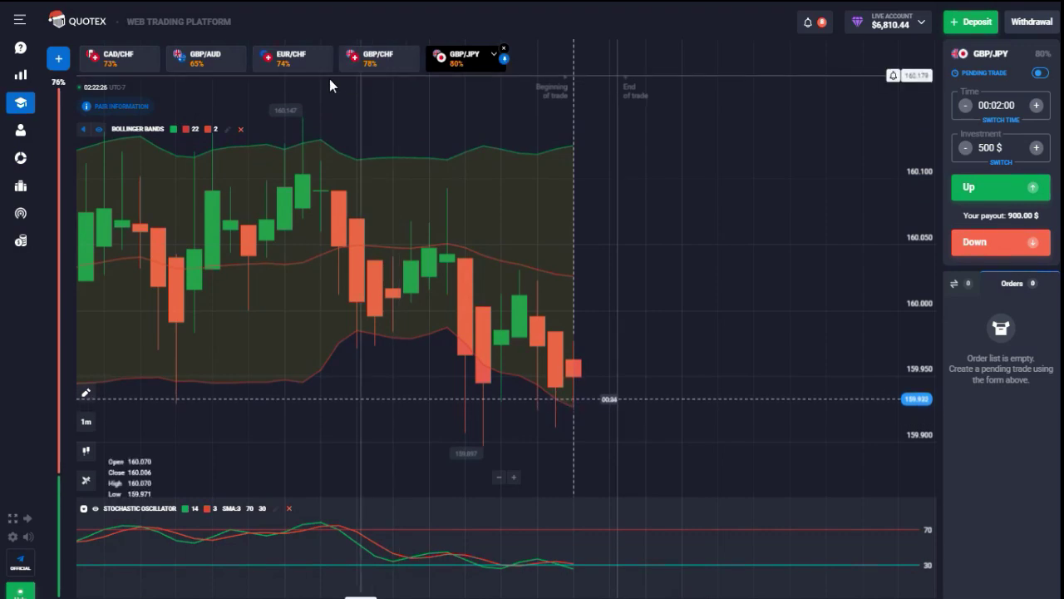
Step: Close the GBP/AUD chart and pick another pair from the asset list
{"action": "left_click", "coordinate": [209, 60]}
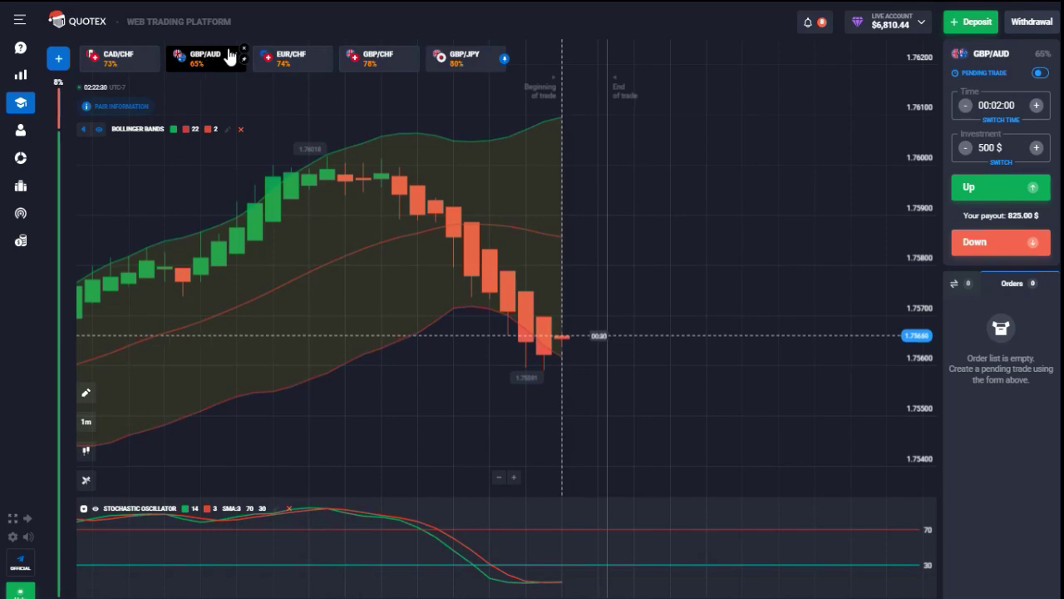
{"action": "left_click", "coordinate": [242, 48]}
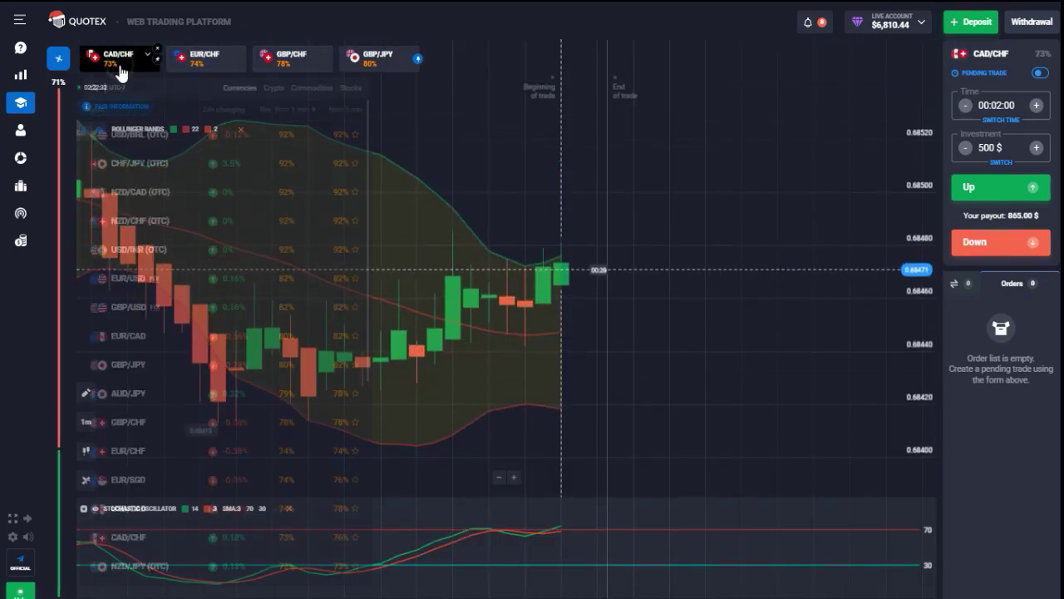
{"action": "left_click", "coordinate": [119, 72]}
{"action": "left_click", "coordinate": [197, 68]}
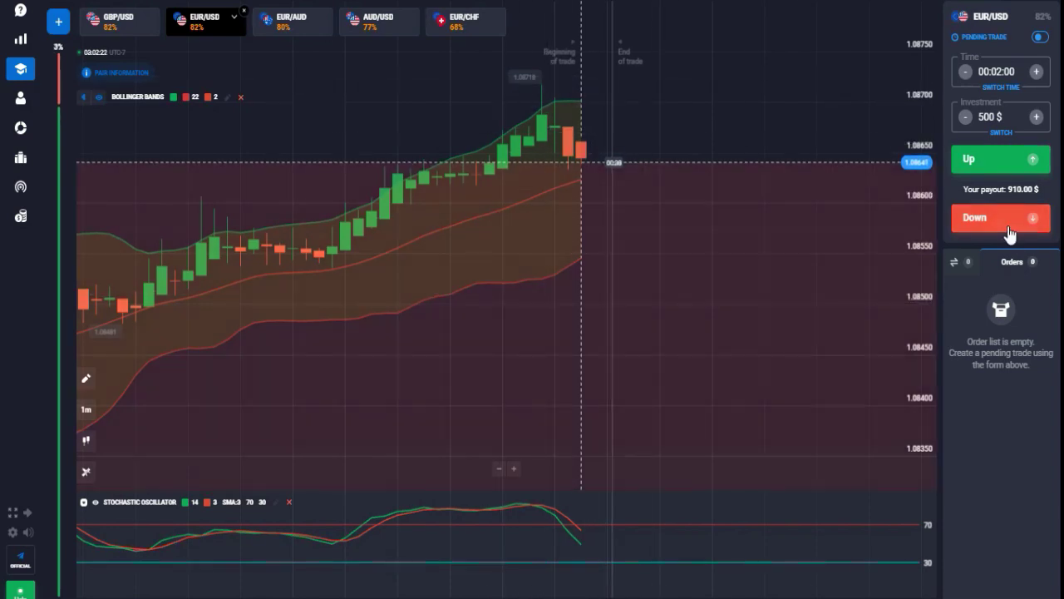
{"action": "left_click", "coordinate": [1006, 227]}
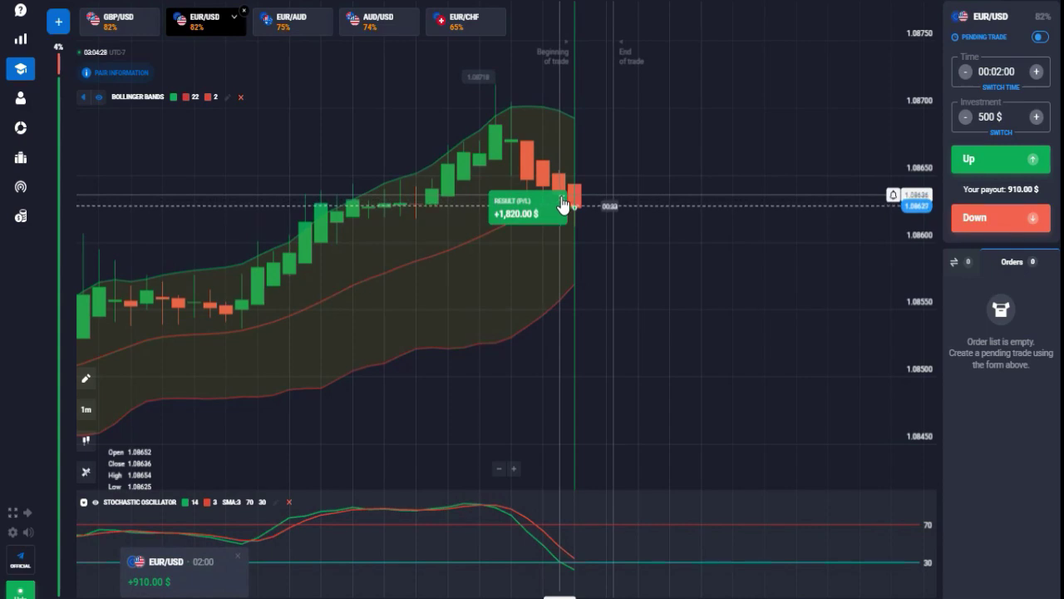
Step: Step through EUR/AUD and AUD/USD, close EUR/CHF, and switch to GBP/USD
{"action": "left_click", "coordinate": [301, 33]}
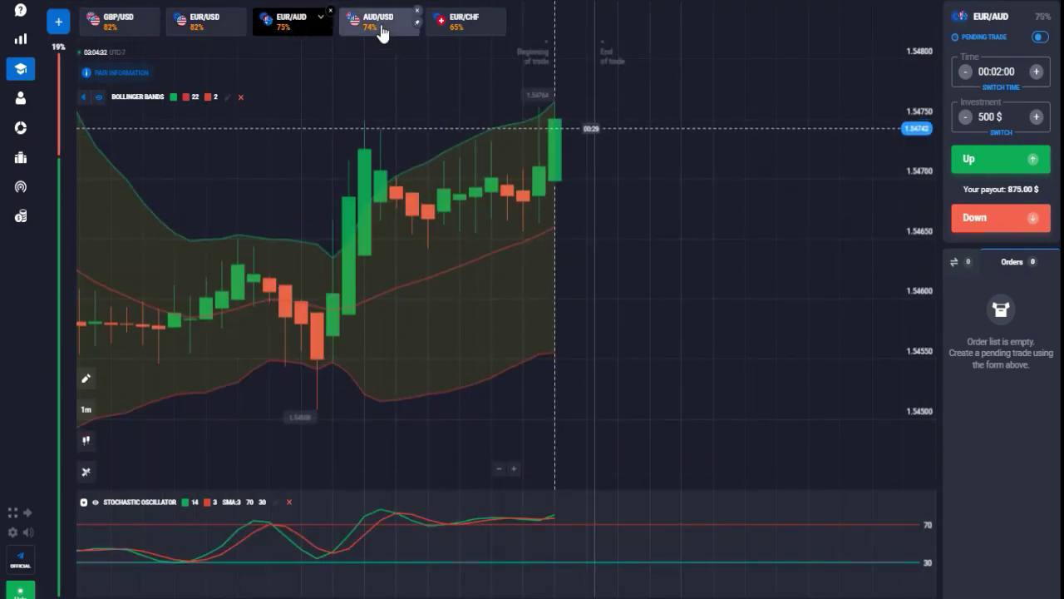
{"action": "left_click", "coordinate": [380, 32]}
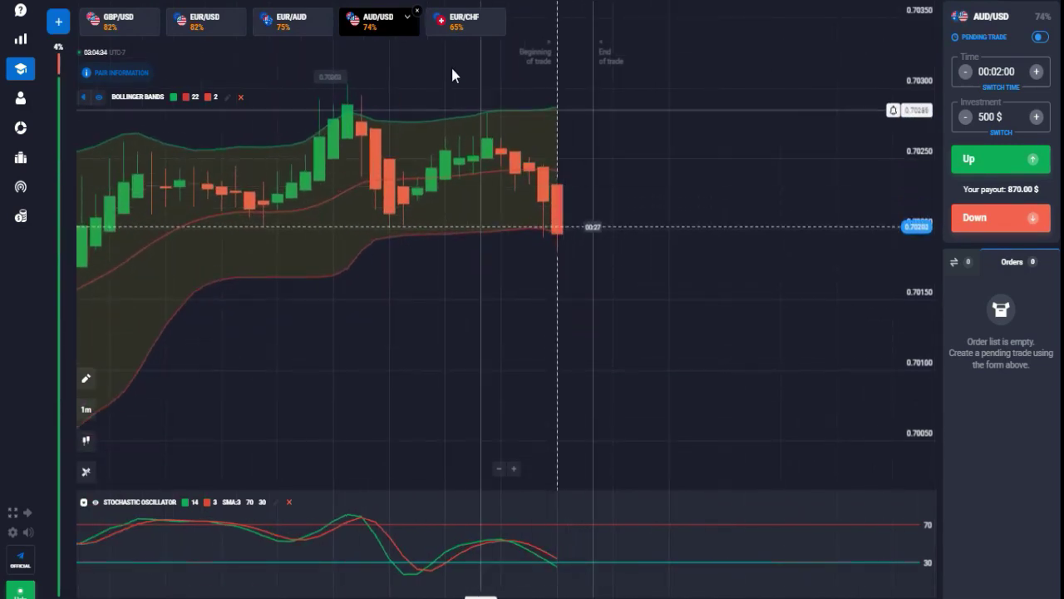
{"action": "left_click", "coordinate": [504, 12]}
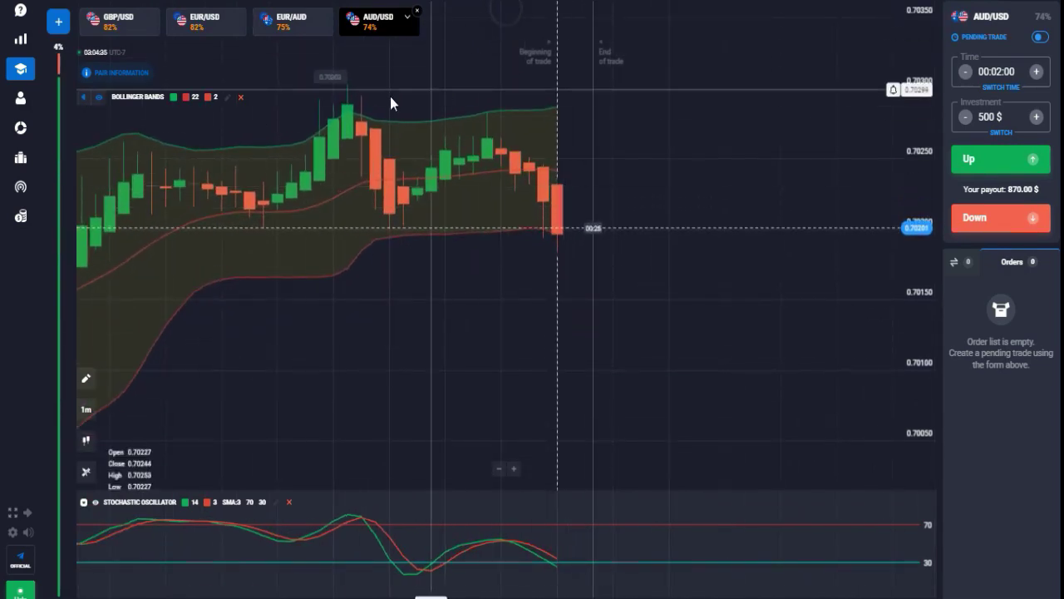
{"action": "left_click", "coordinate": [119, 19]}
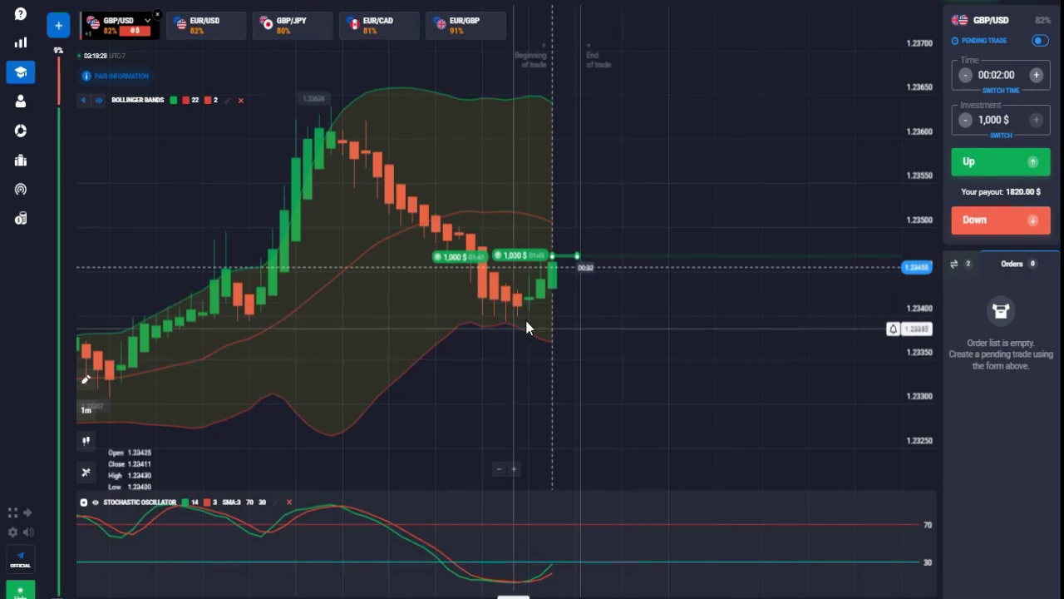
Step: Watch the two 1,000 $ GBP/USD trades expire with a +3,640.00 $ result
{"action": "scroll", "coordinate": [511, 331], "scroll_direction": "up", "scroll_amount": 1}
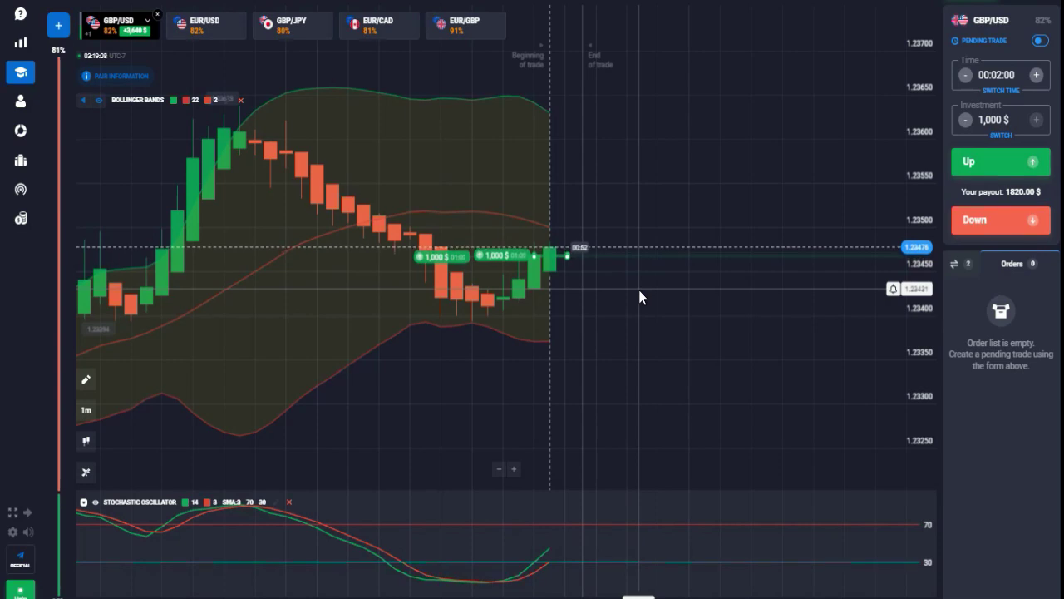
{"action": "scroll", "coordinate": [680, 283], "scroll_direction": "down", "scroll_amount": 1}
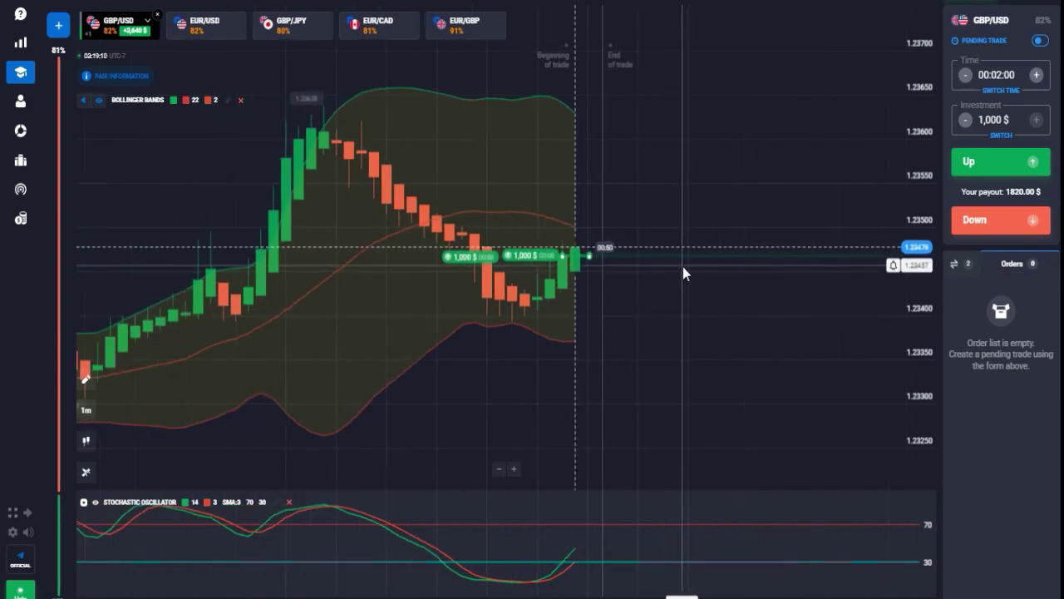
{"action": "left_click_drag", "start_coordinate": [310, 375], "coordinate": [282, 371]}
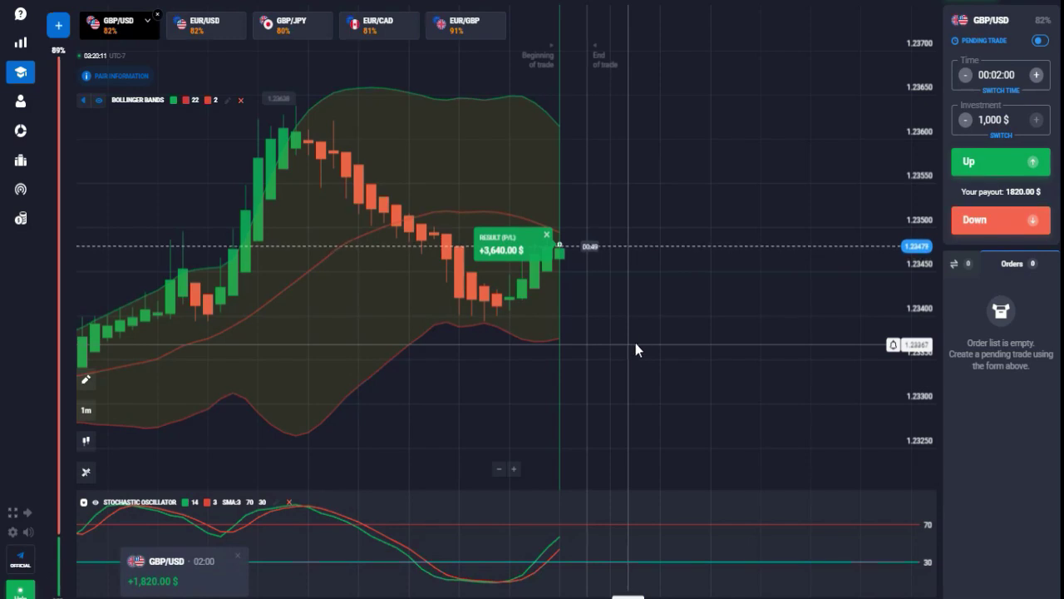
Step: Dismiss the +3,640.00 $ result and zoom into the GBP/USD chart
{"action": "left_click", "coordinate": [547, 235]}
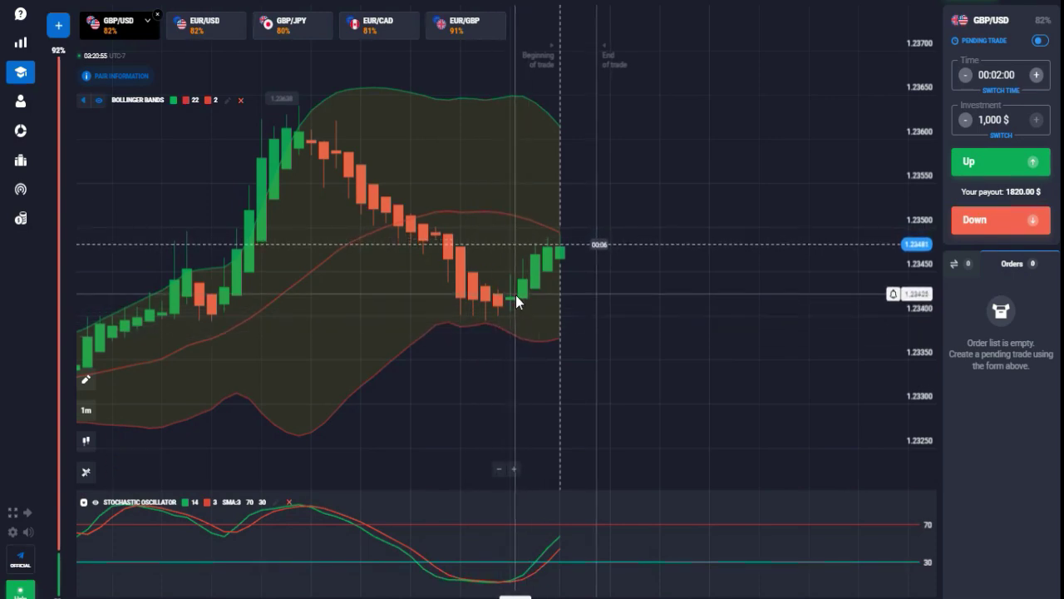
{"action": "scroll", "coordinate": [567, 326], "scroll_direction": "up", "scroll_amount": 1}
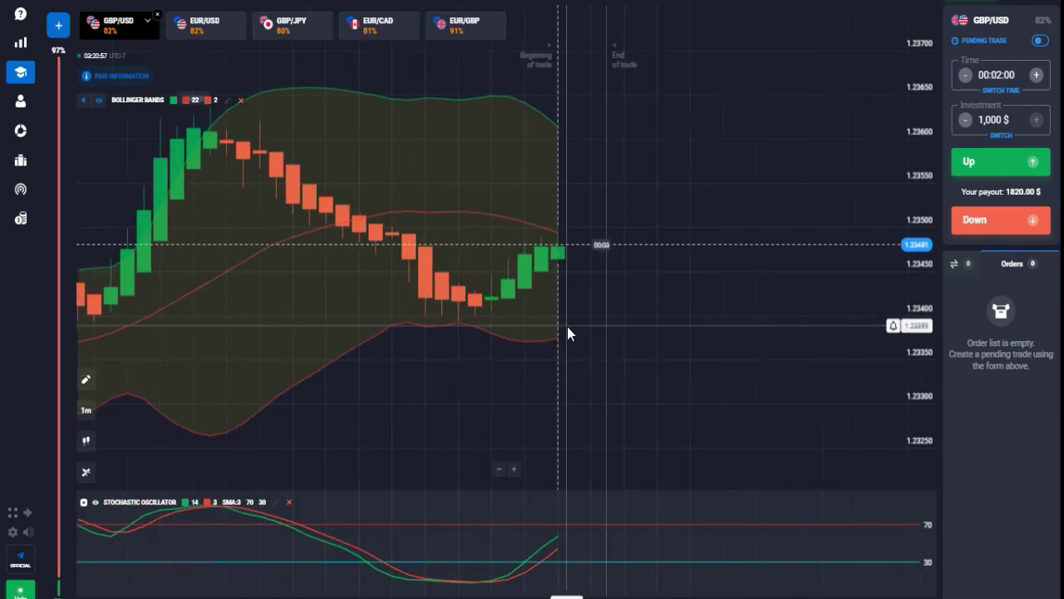